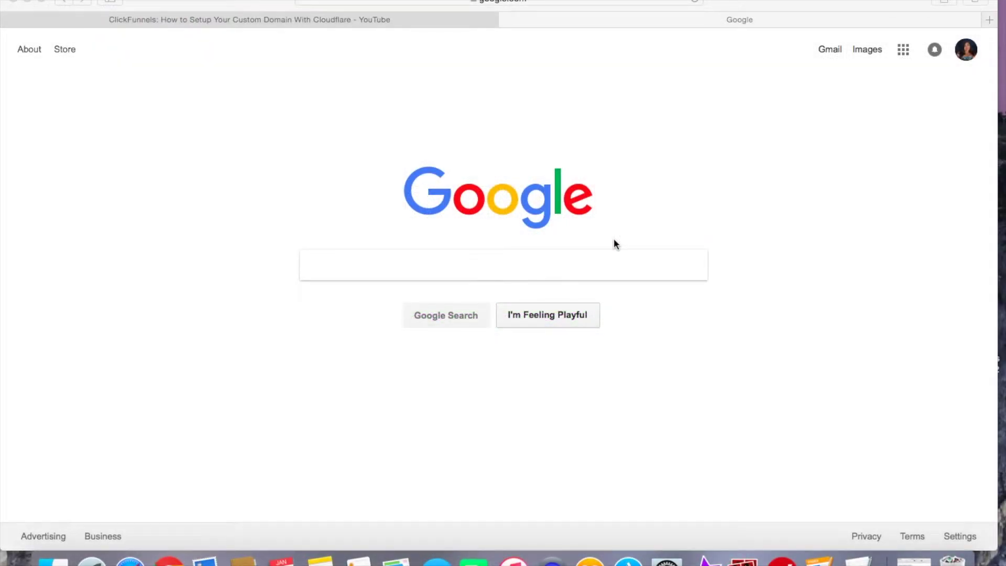
Step: Search Google for cloudflare and open Cloudflare's sign-up page from the results
{"action": "left_click", "coordinate": [462, 273]}
{"action": "type", "text": "clou"}
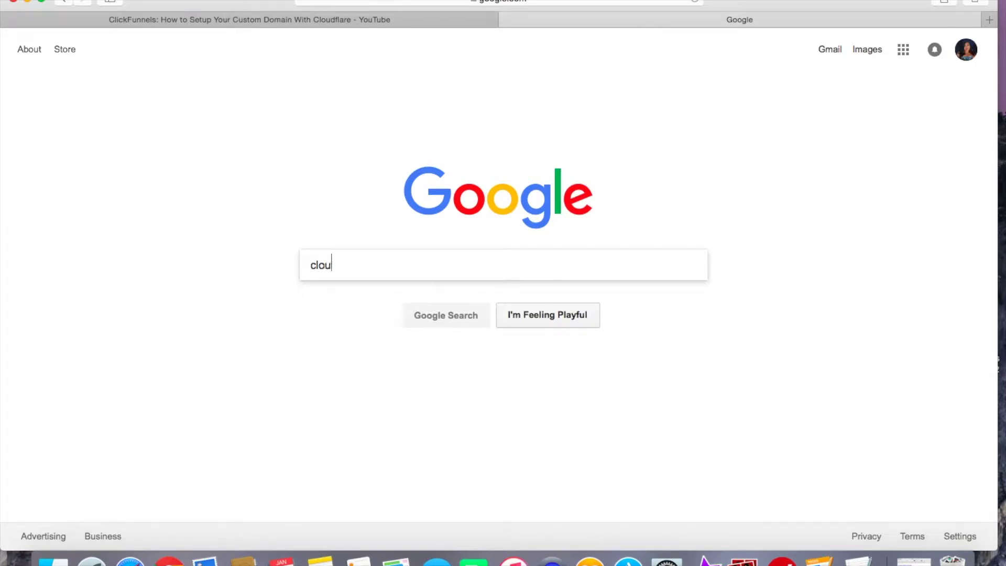
{"action": "type", "text": "flfare"}
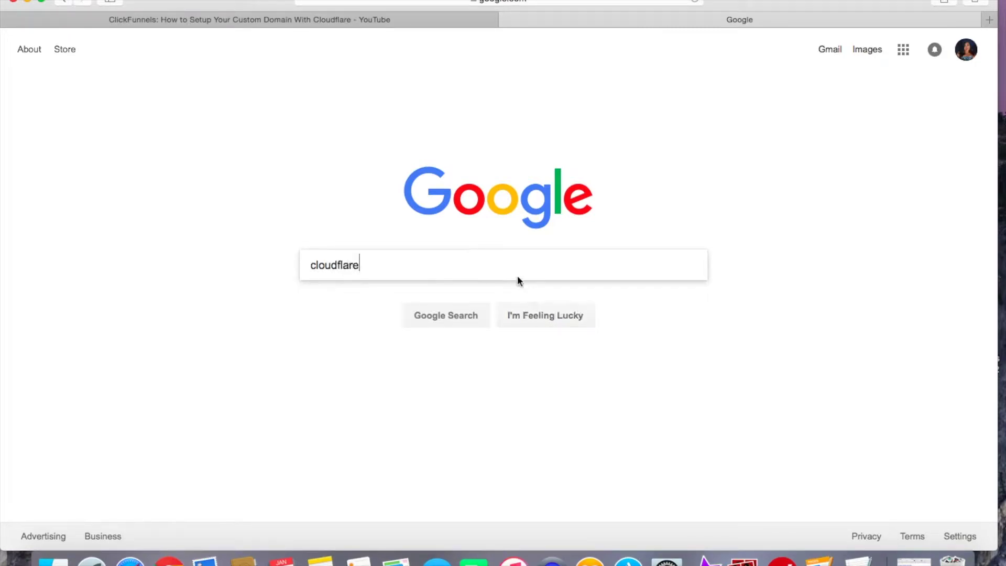
{"action": "key", "text": "Return"}
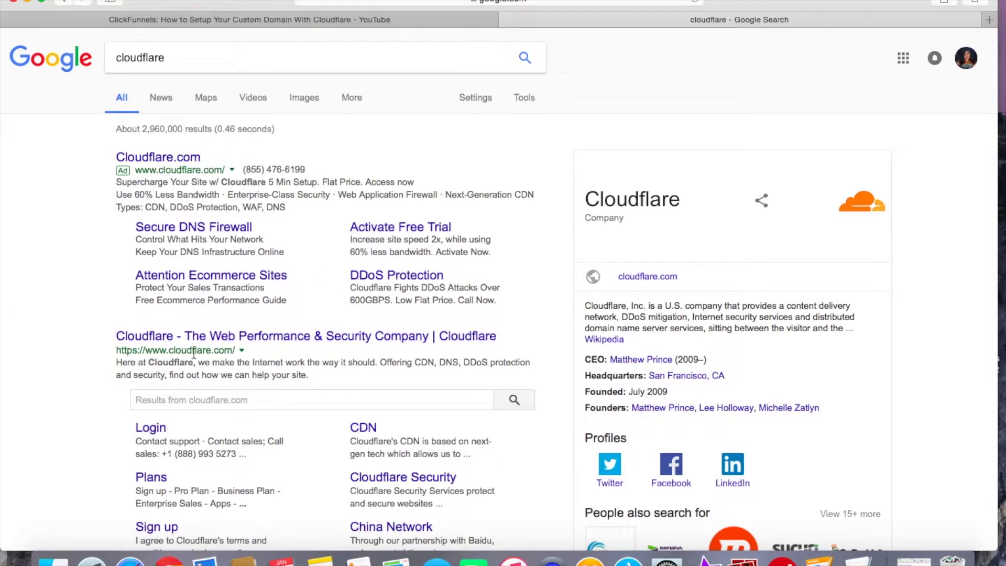
{"action": "scroll", "coordinate": [268, 409], "scroll_direction": "down", "scroll_amount": 3}
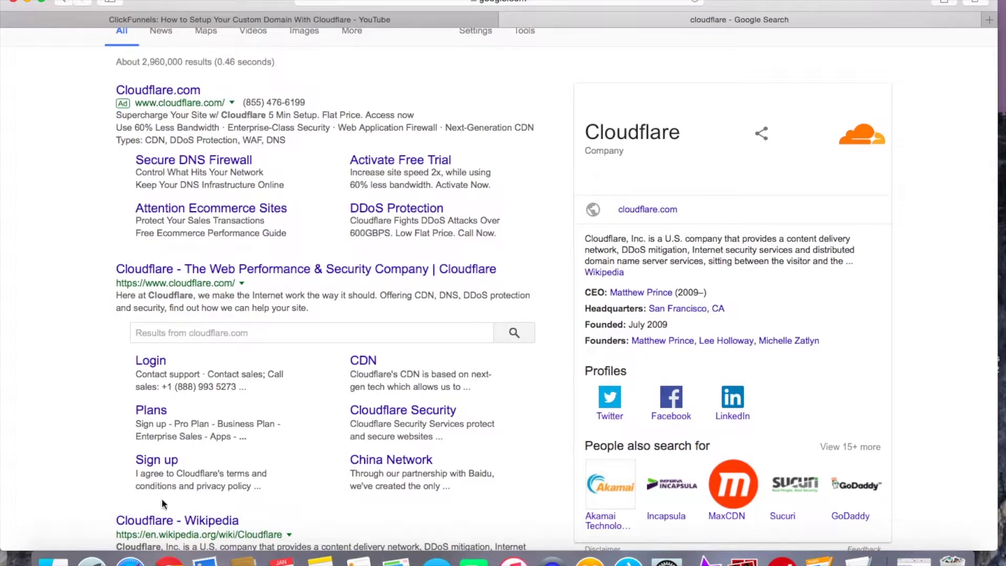
{"action": "left_click", "coordinate": [156, 459]}
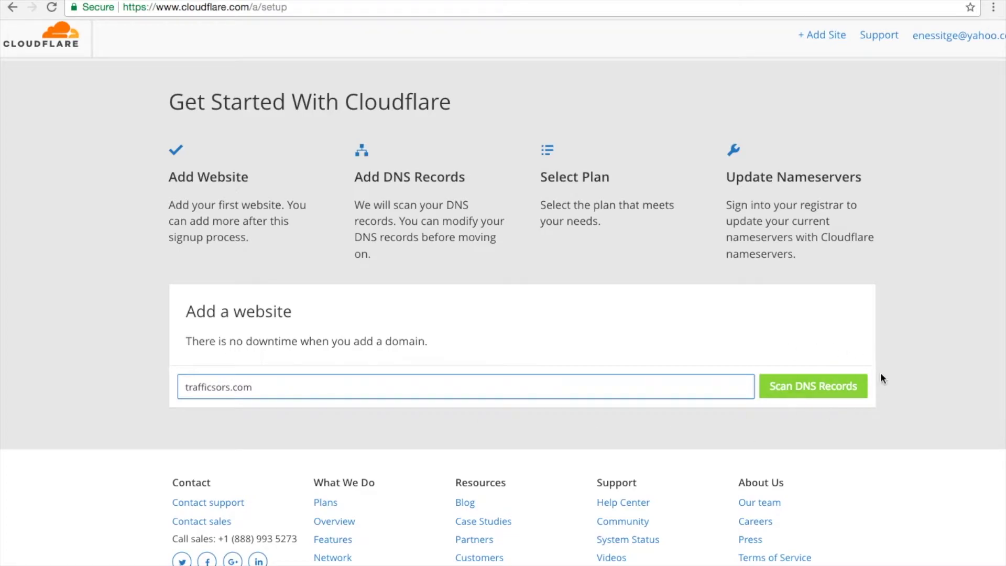
Step: Start the DNS record scan for the website trafficsors.com
{"action": "left_click", "coordinate": [811, 388]}
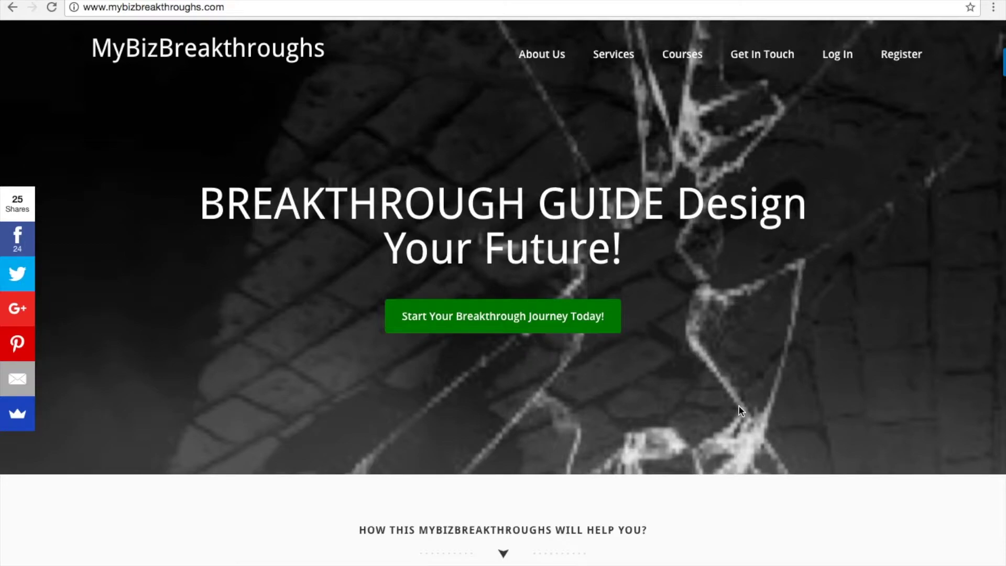
Step: Look over the MyBizBreakthroughs homepage and go back to the Cloudflare setup
{"action": "scroll", "coordinate": [739, 407], "scroll_direction": "down", "scroll_amount": 7}
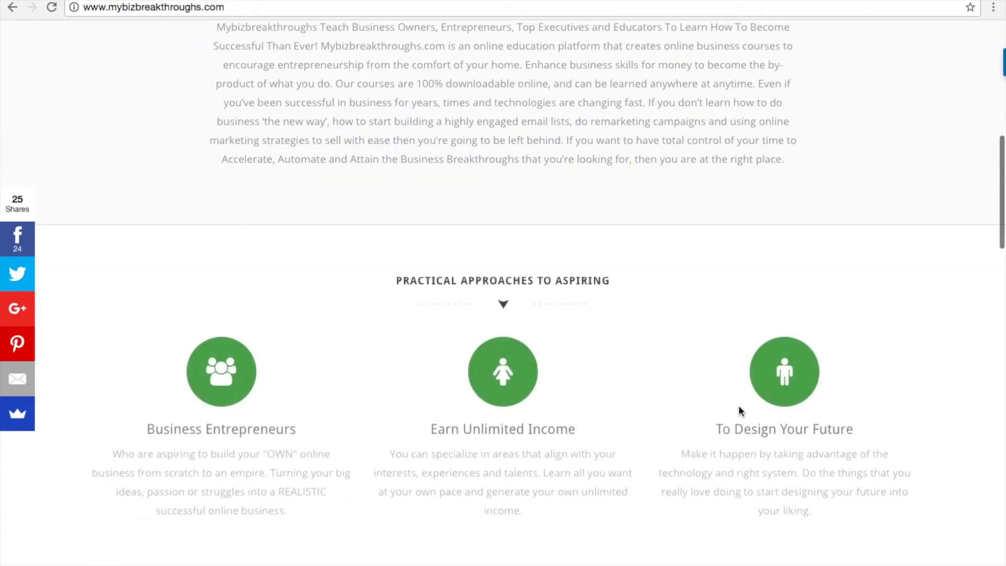
{"action": "scroll", "coordinate": [739, 406], "scroll_direction": "up", "scroll_amount": 9}
{"action": "scroll", "coordinate": [738, 406], "scroll_direction": "up", "scroll_amount": 2}
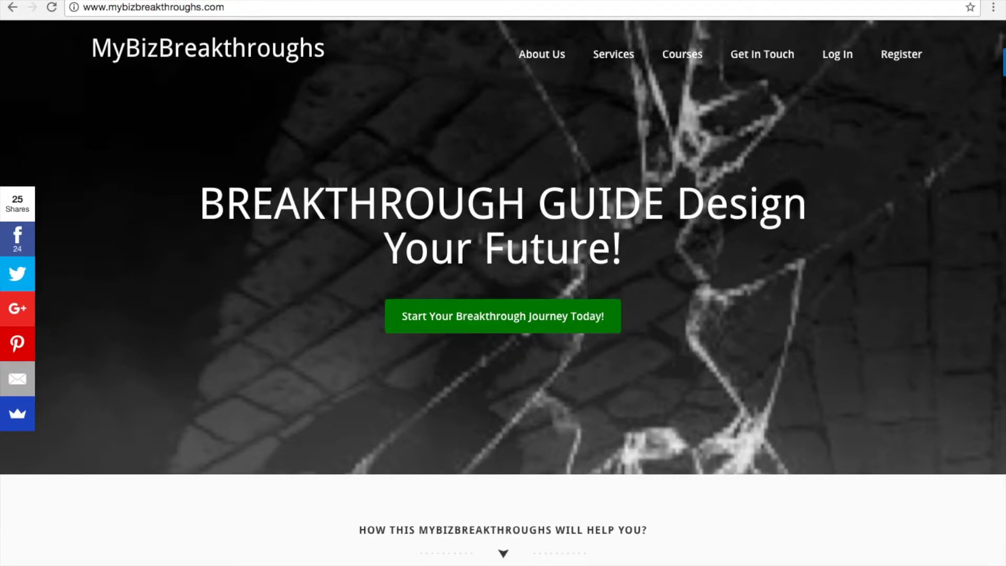
{"action": "left_click", "coordinate": [367, 2]}
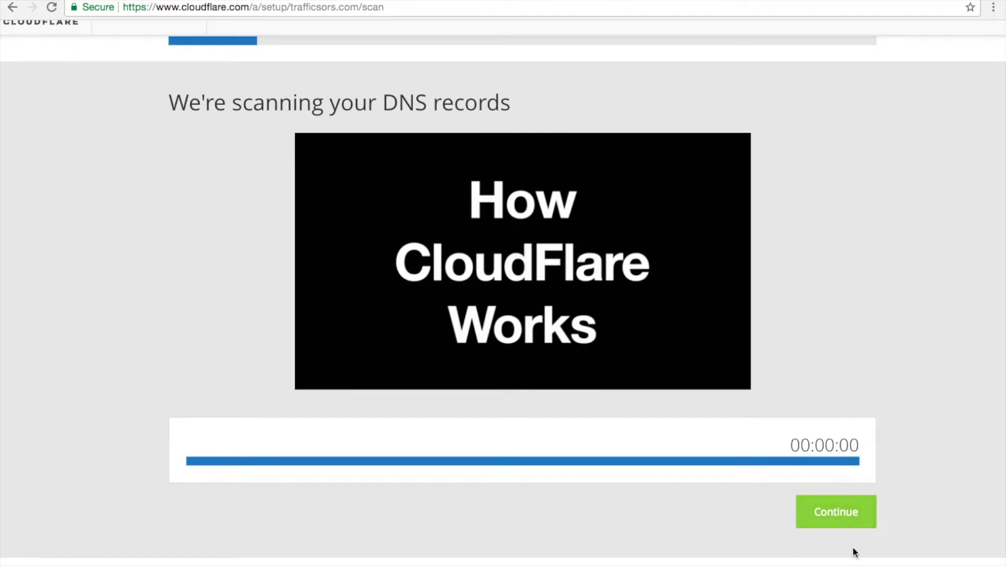
Step: Continue from the scan to the DNS records page and highlight the domain trafficsors.com in its heading
{"action": "left_click", "coordinate": [832, 515]}
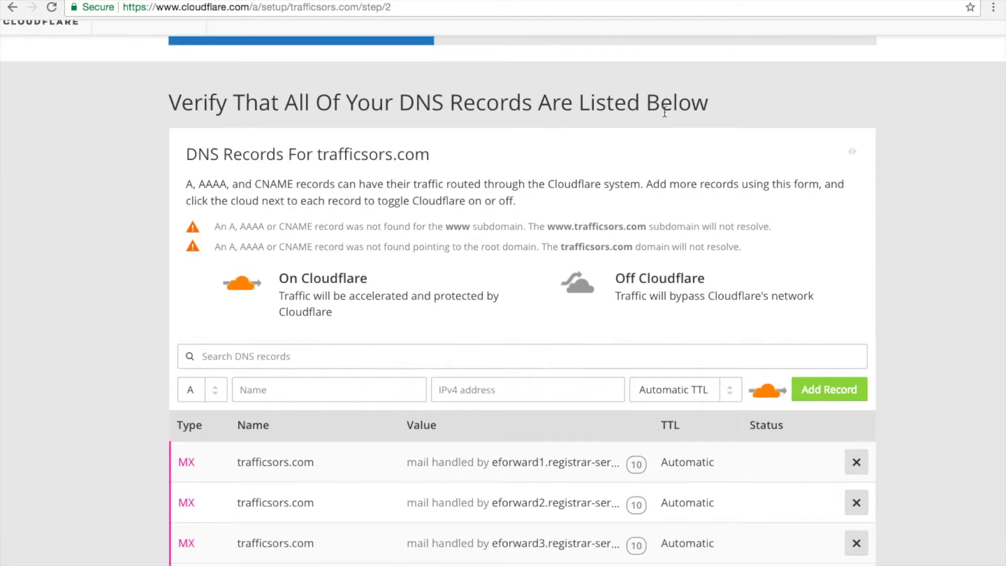
{"action": "scroll", "coordinate": [344, 201], "scroll_direction": "up", "scroll_amount": 5}
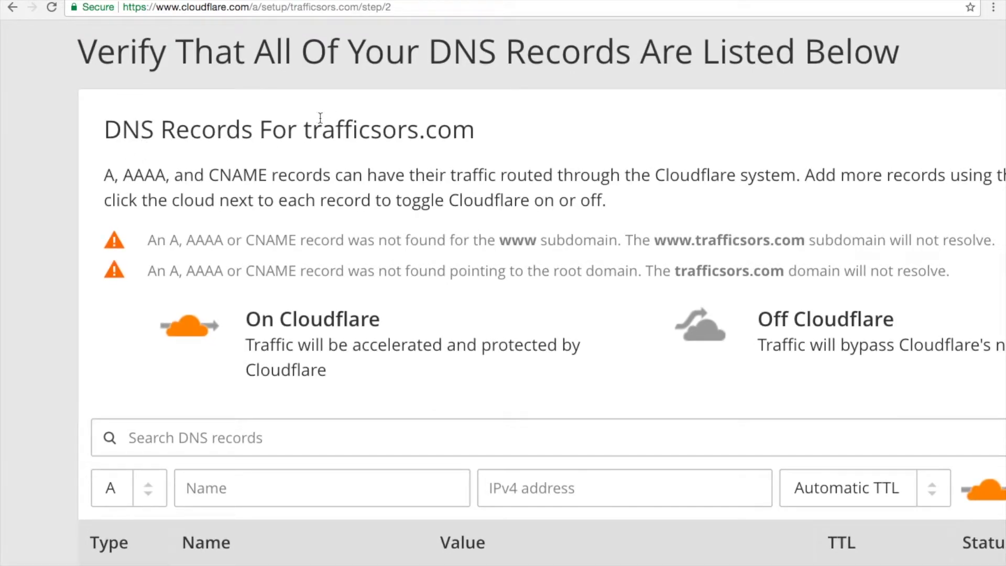
{"action": "left_click_drag", "start_coordinate": [305, 129], "coordinate": [478, 144]}
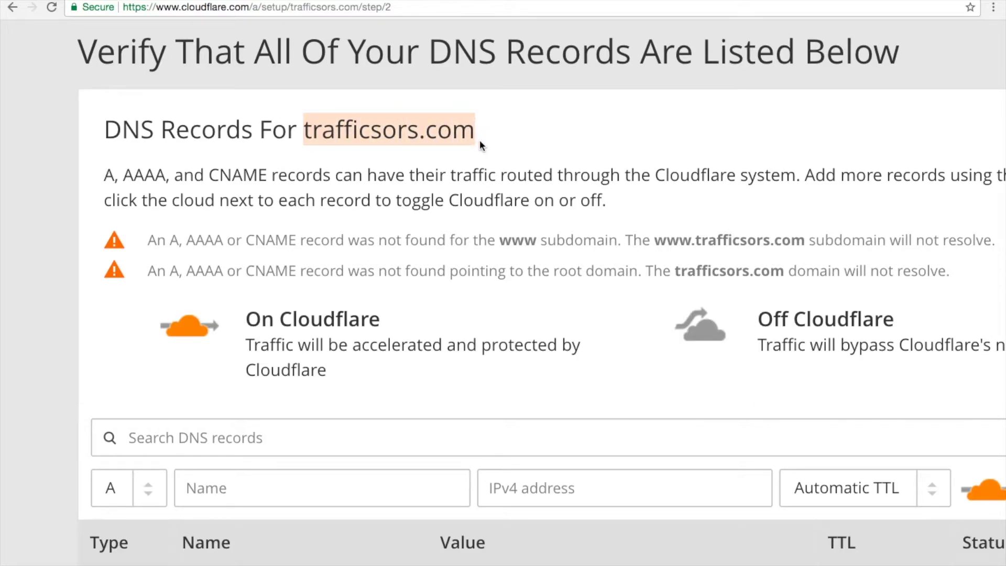
{"action": "left_click", "coordinate": [305, 130]}
{"action": "left_click_drag", "start_coordinate": [302, 131], "coordinate": [516, 138]}
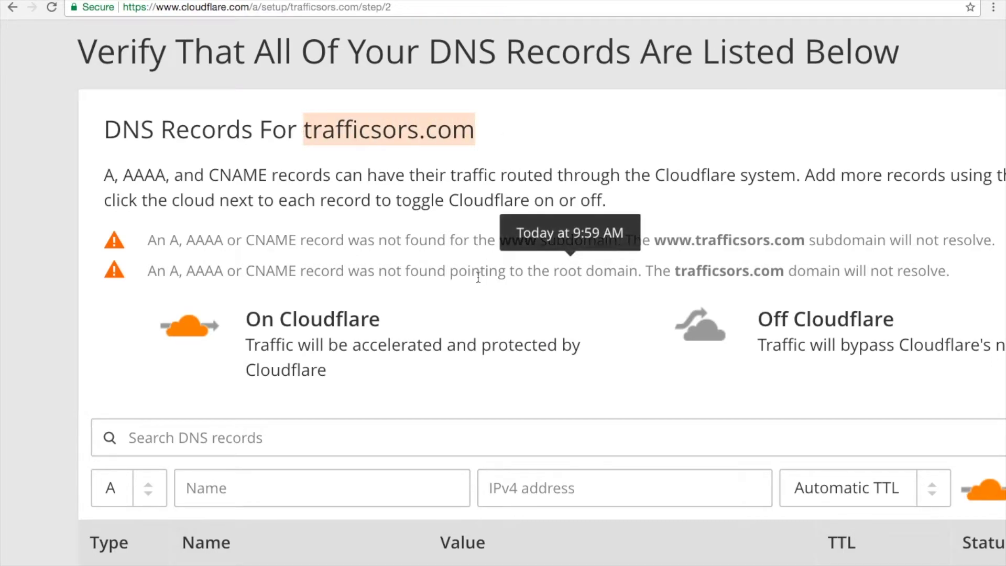
Step: Set the type of the new DNS record to CNAME
{"action": "key", "text": "ctrl+minus"}
{"action": "key", "text": "ctrl+minus"}
{"action": "scroll", "coordinate": [472, 354], "scroll_direction": "down", "scroll_amount": 3}
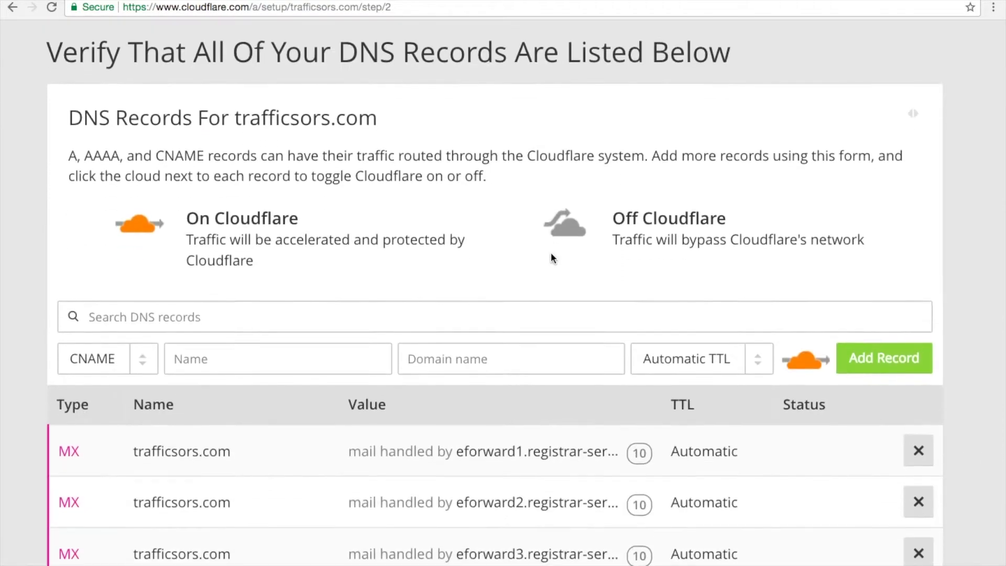
{"action": "scroll", "coordinate": [551, 255], "scroll_direction": "down", "scroll_amount": 2}
{"action": "scroll", "coordinate": [551, 253], "scroll_direction": "down", "scroll_amount": 1}
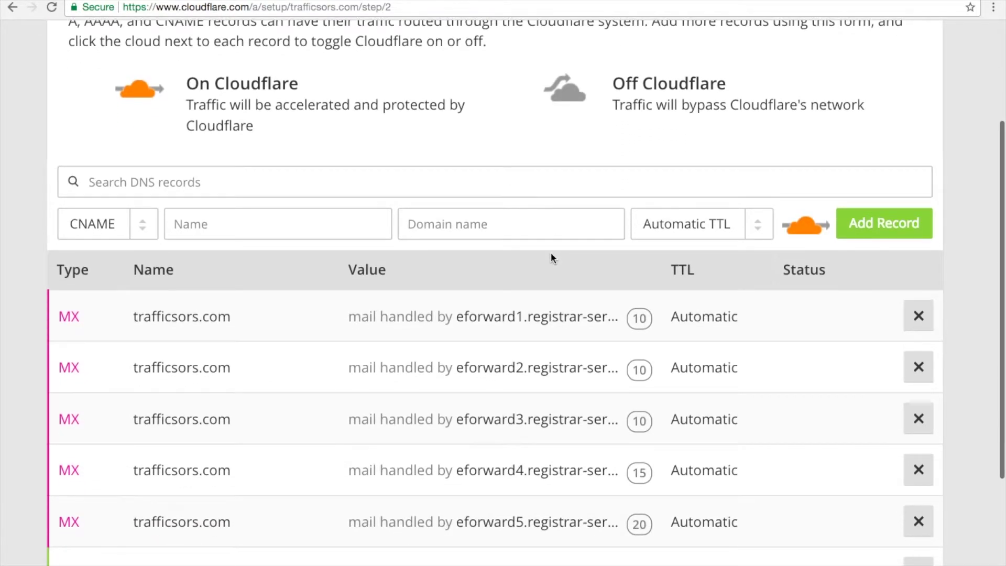
{"action": "left_click", "coordinate": [142, 226]}
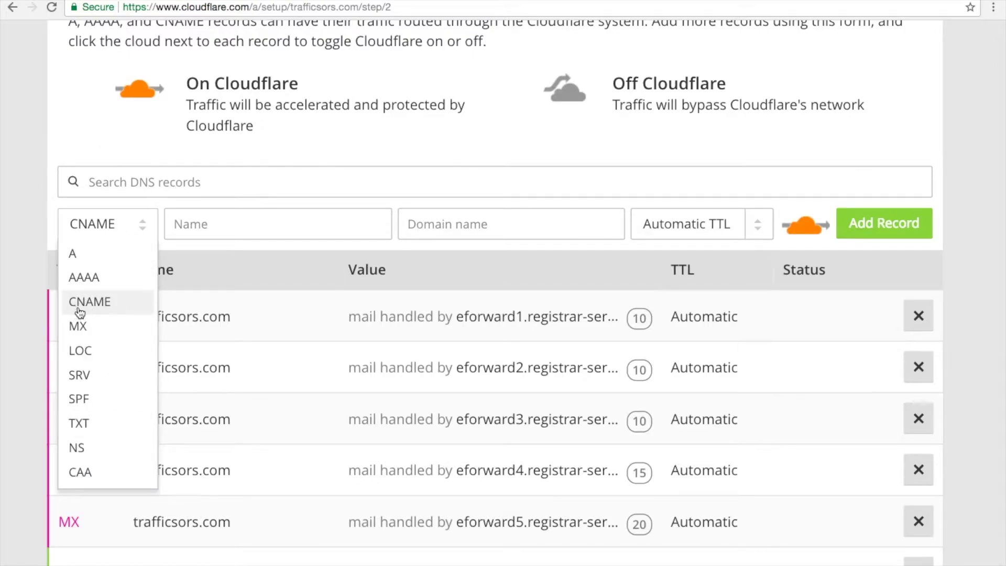
{"action": "scroll", "coordinate": [88, 309], "scroll_direction": "left", "scroll_amount": 5}
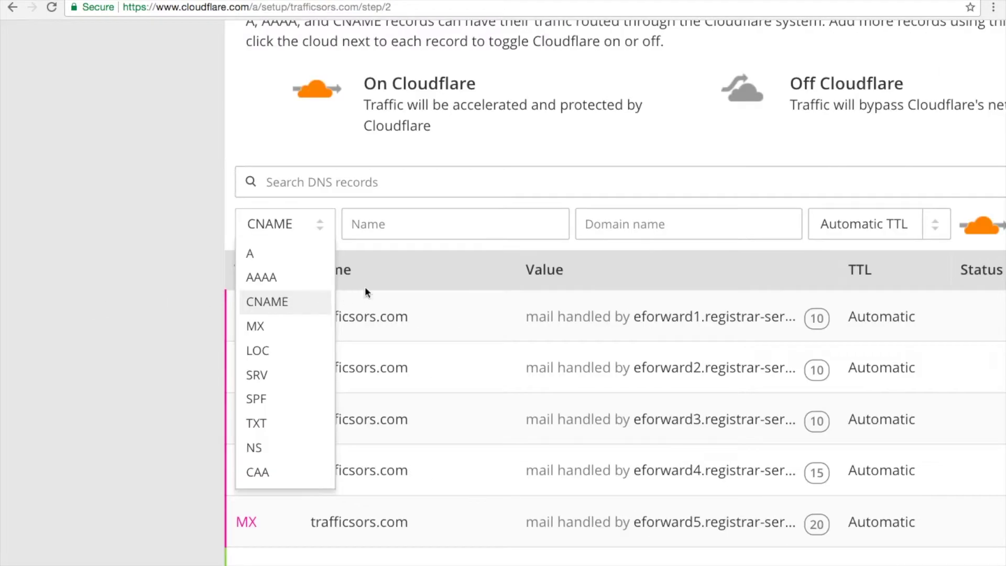
{"action": "left_click", "coordinate": [446, 229]}
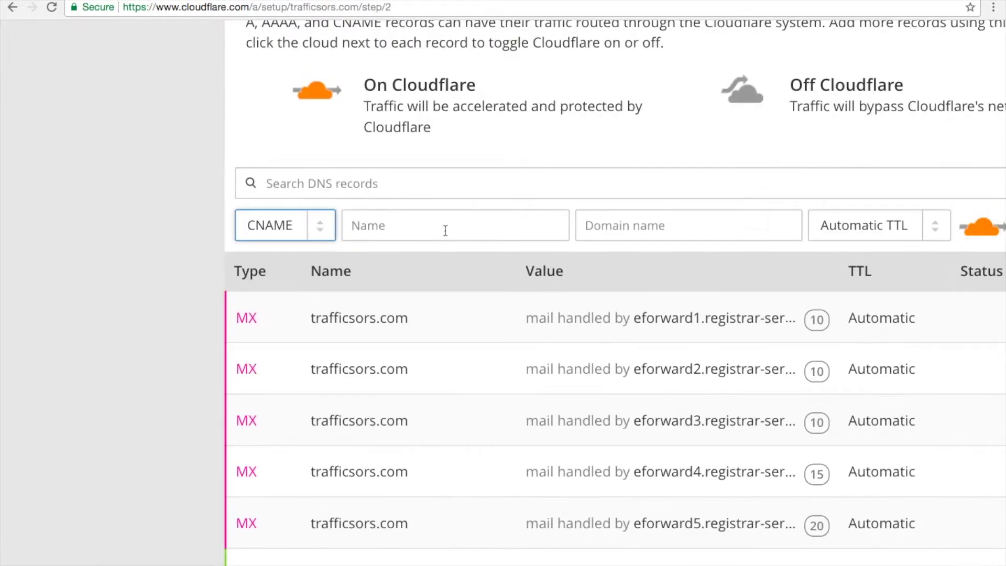
{"action": "scroll", "coordinate": [445, 230], "scroll_direction": "right", "scroll_amount": 5}
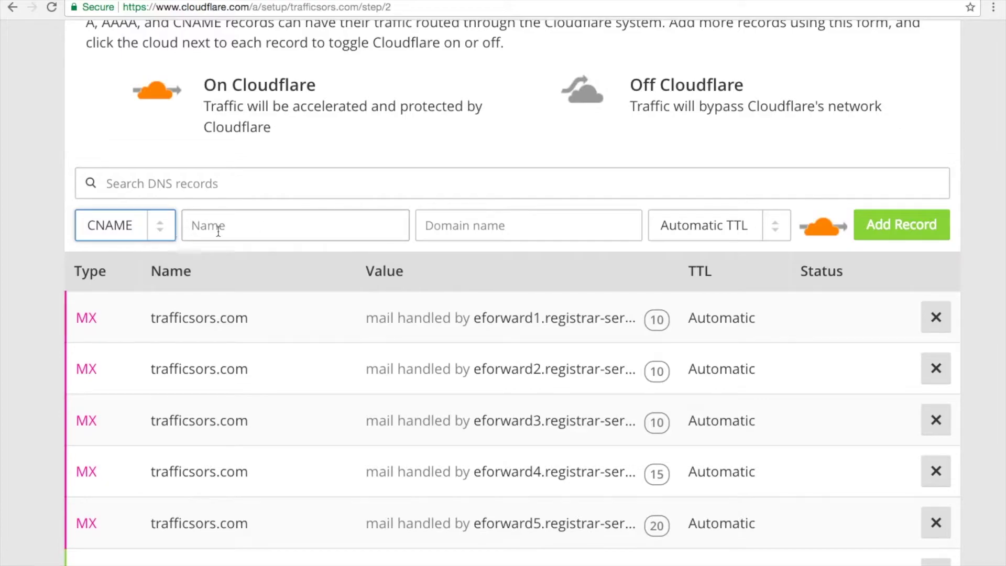
Step: Add a CNAME record named @ pointing to target.clickfunnels.com, with automatic TTL and traffic routed through Cloudflare
{"action": "left_click", "coordinate": [232, 228]}
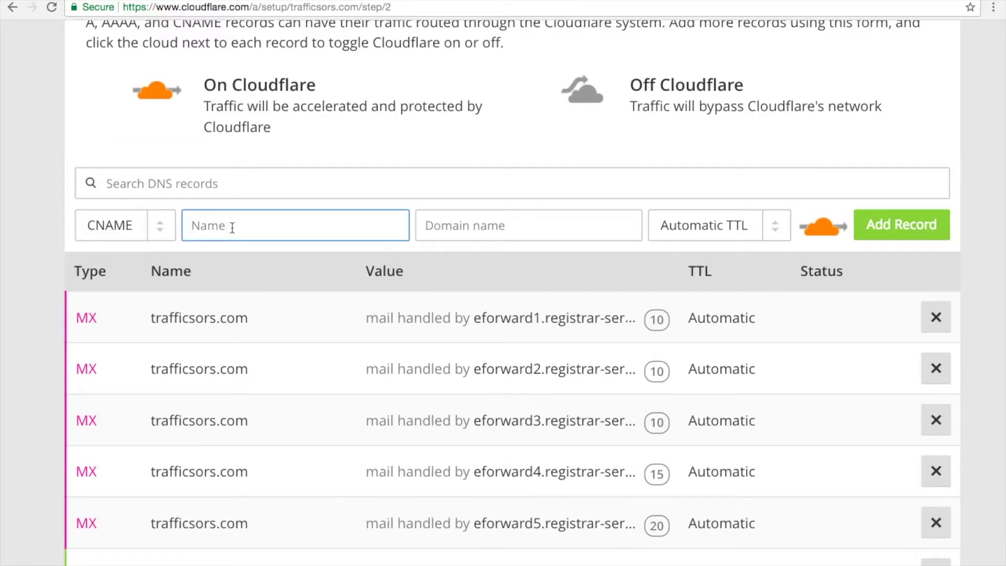
{"action": "type", "text": "@"}
{"action": "left_click", "coordinate": [511, 227]}
{"action": "type", "text": "targe"}
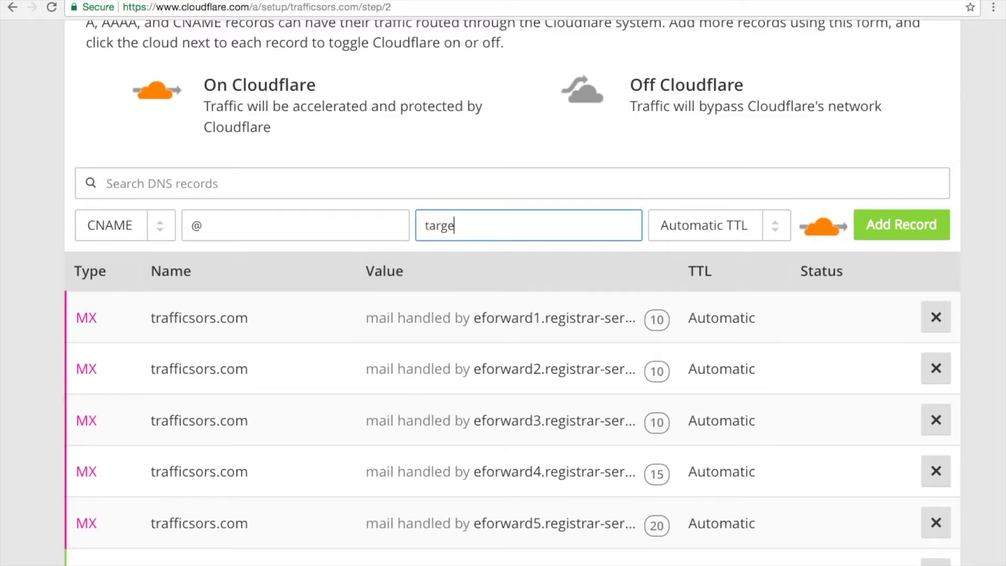
{"action": "type", "text": "t.clickfunnels.com"}
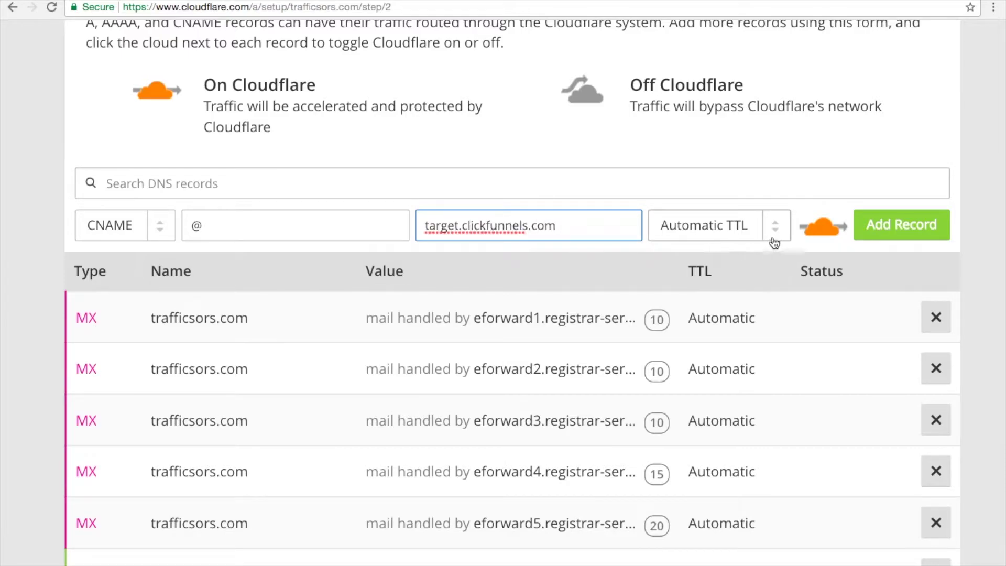
{"action": "left_click", "coordinate": [821, 230]}
{"action": "left_click", "coordinate": [821, 231]}
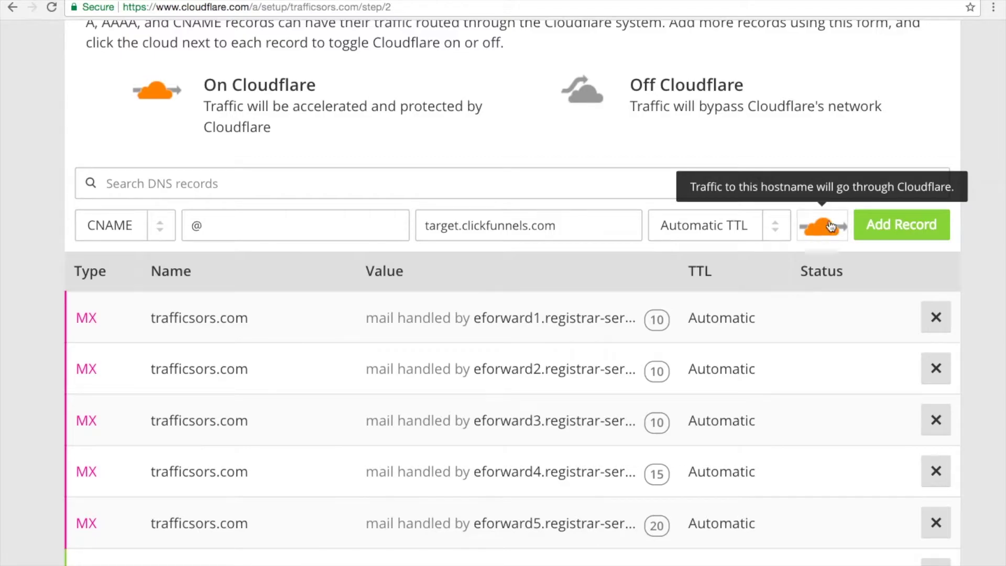
{"action": "left_click", "coordinate": [890, 231]}
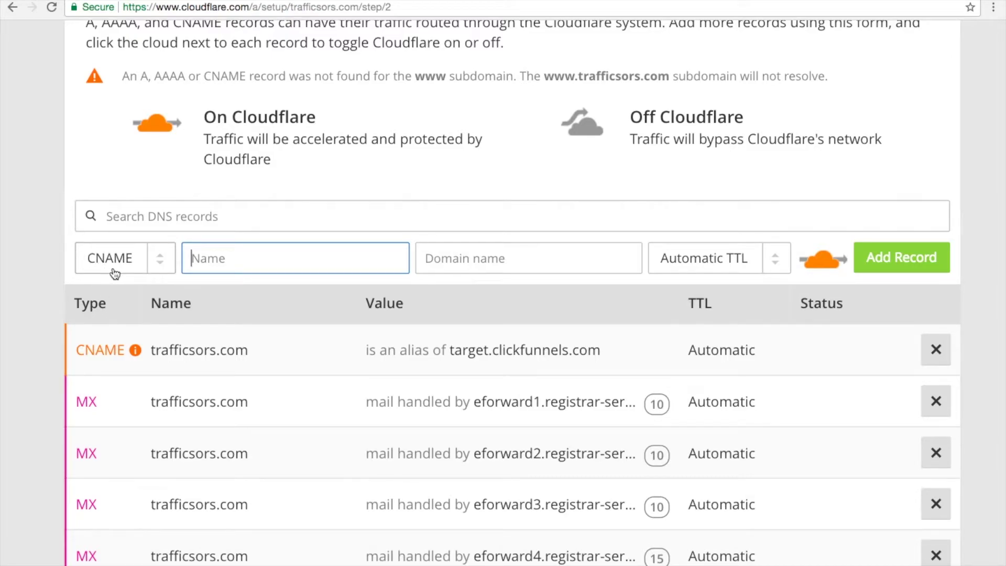
Step: Add a CNAME record named www pointing to target.clickfunnels.com, with automatic TTL and traffic routed through Cloudflare
{"action": "left_click", "coordinate": [210, 260]}
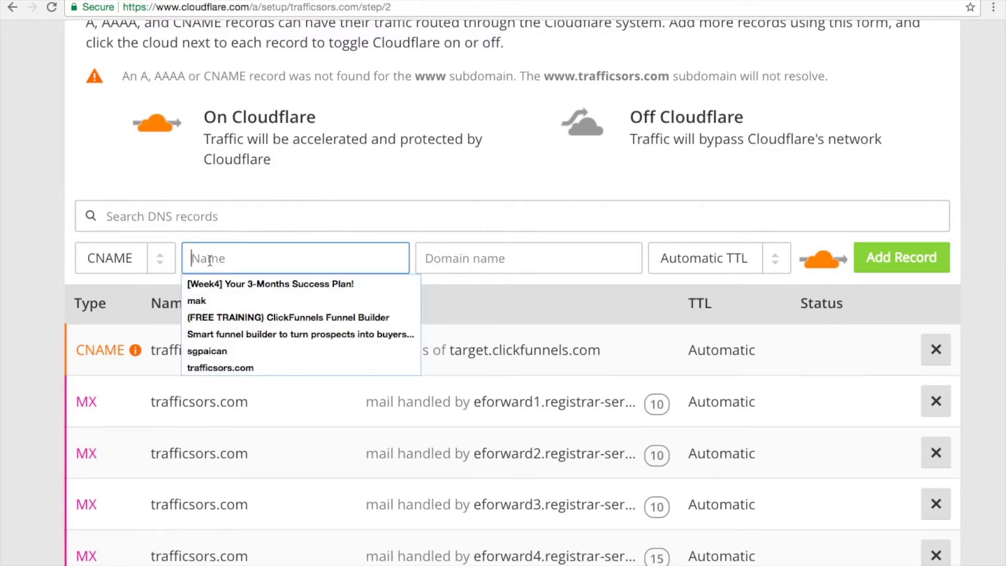
{"action": "type", "text": "www"}
{"action": "left_click", "coordinate": [455, 262]}
{"action": "type", "text": "targ"}
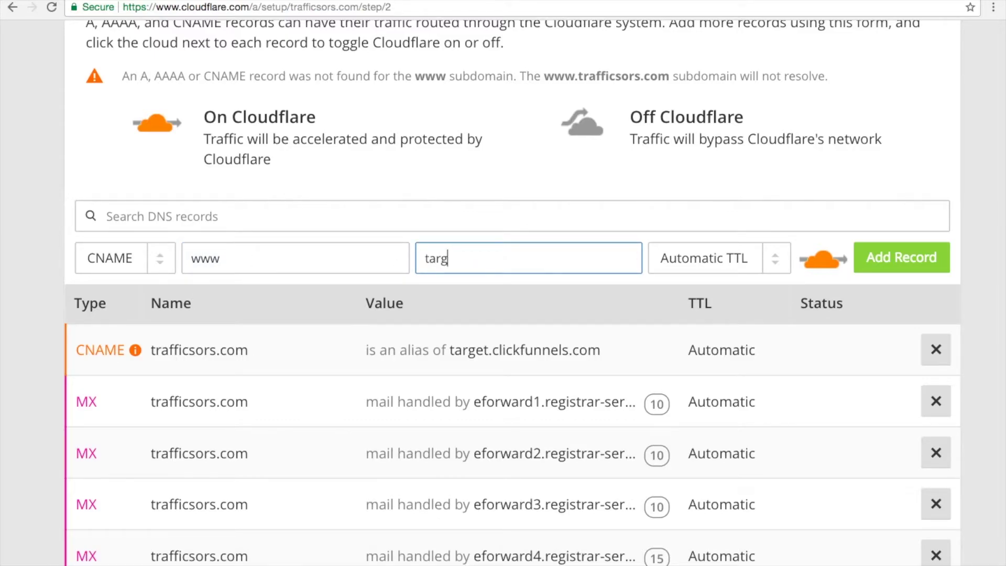
{"action": "type", "text": "et.clickfunnels.com"}
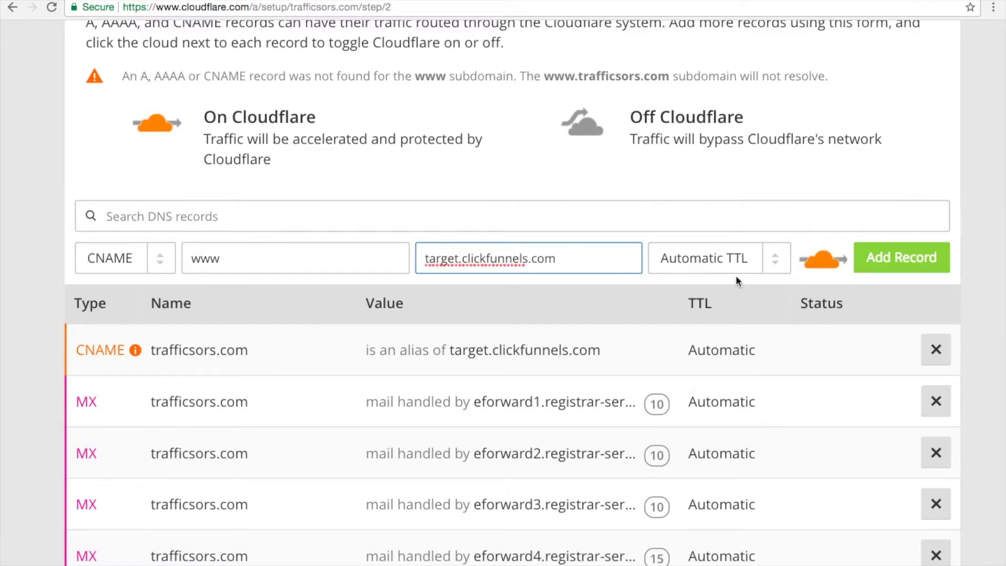
{"action": "left_click", "coordinate": [826, 267]}
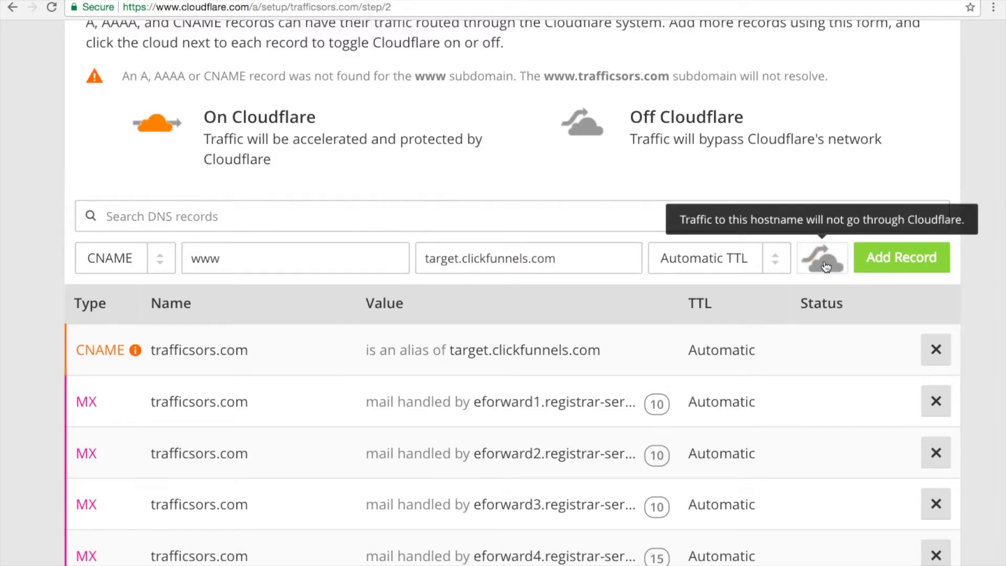
{"action": "left_click", "coordinate": [826, 267]}
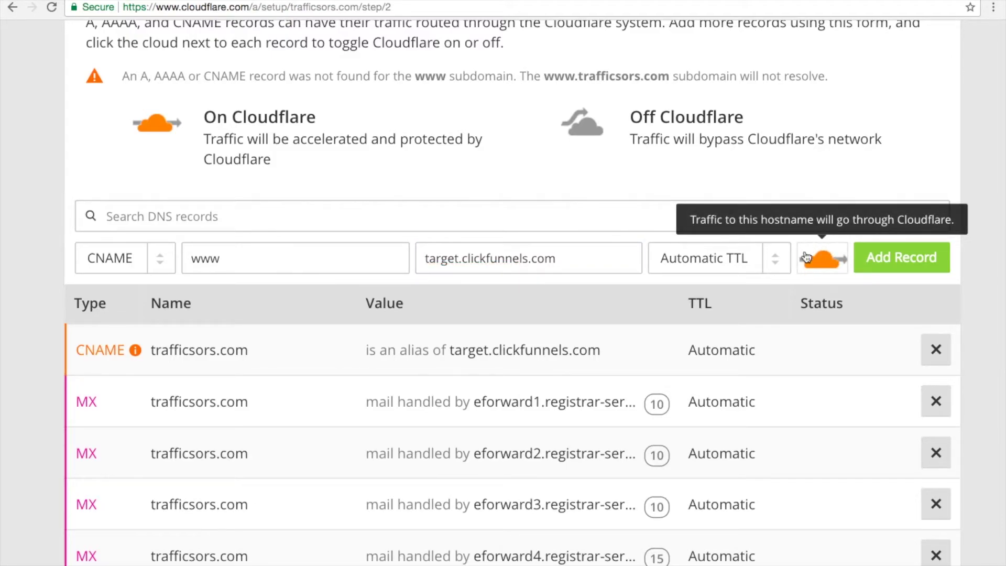
{"action": "left_click", "coordinate": [901, 263]}
Step: Check the list of DNS records for trafficsors.com and continue to the plan selection
{"action": "scroll", "coordinate": [658, 523], "scroll_direction": "down", "scroll_amount": 5}
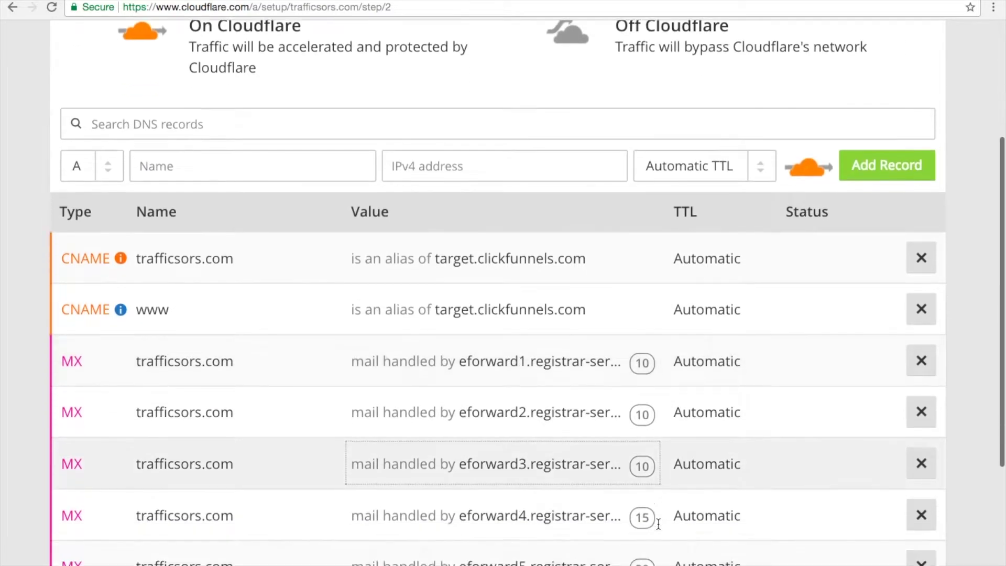
{"action": "scroll", "coordinate": [658, 528], "scroll_direction": "down", "scroll_amount": 1}
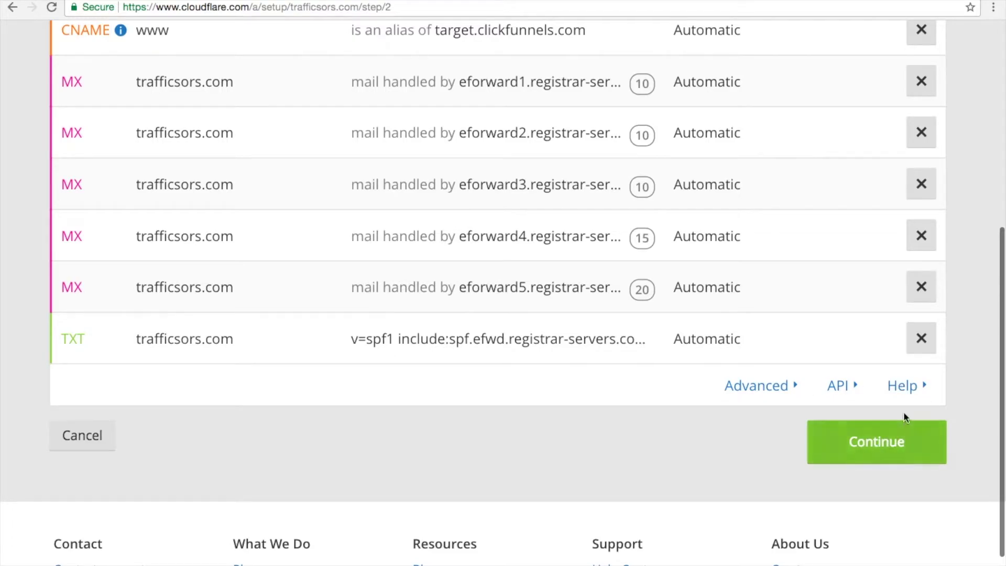
{"action": "left_click", "coordinate": [873, 444]}
Step: Choose the Free Website plan at $0/month for trafficsors.com
{"action": "scroll", "coordinate": [693, 222], "scroll_direction": "up", "scroll_amount": 3}
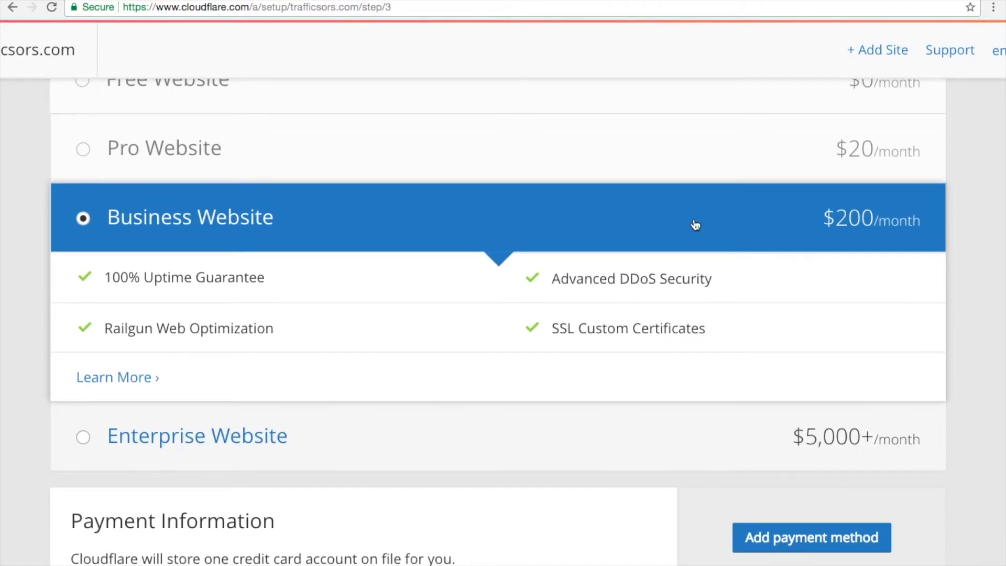
{"action": "scroll", "coordinate": [693, 224], "scroll_direction": "up", "scroll_amount": 3}
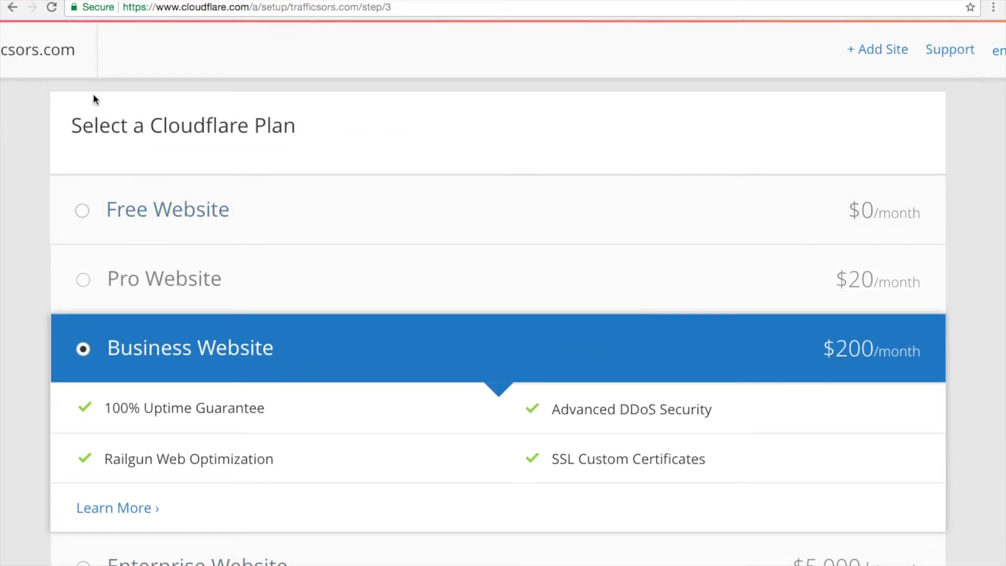
{"action": "left_click", "coordinate": [102, 215]}
{"action": "scroll", "coordinate": [536, 330], "scroll_direction": "down", "scroll_amount": 2}
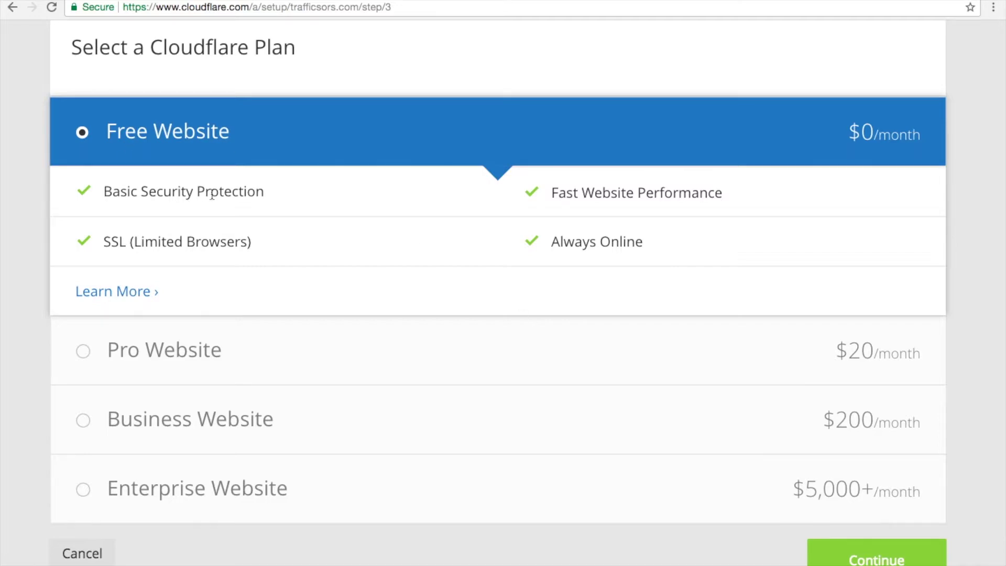
{"action": "scroll", "coordinate": [409, 247], "scroll_direction": "down", "scroll_amount": 1}
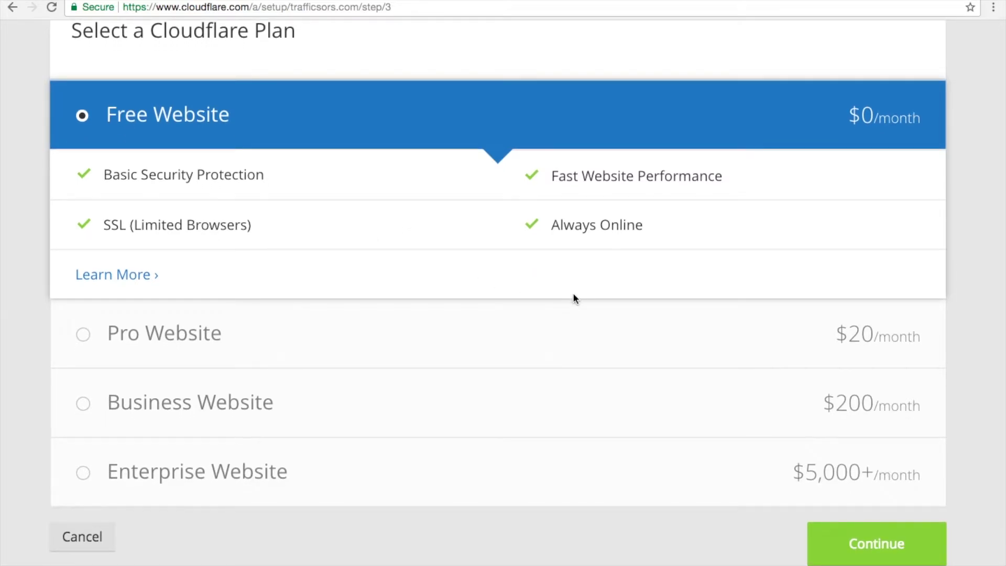
Step: Confirm the plan choice and select the first replacement nameserver, vida.ns.cloudflare.com, in the nameserver instructions
{"action": "scroll", "coordinate": [575, 288], "scroll_direction": "down", "scroll_amount": 3}
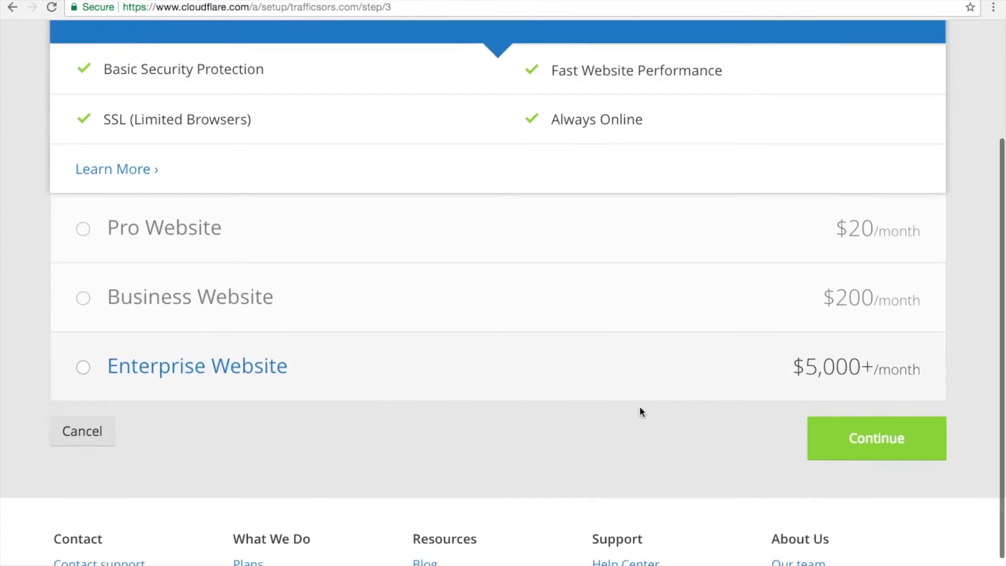
{"action": "left_click", "coordinate": [874, 441]}
{"action": "scroll", "coordinate": [642, 284], "scroll_direction": "up", "scroll_amount": 2}
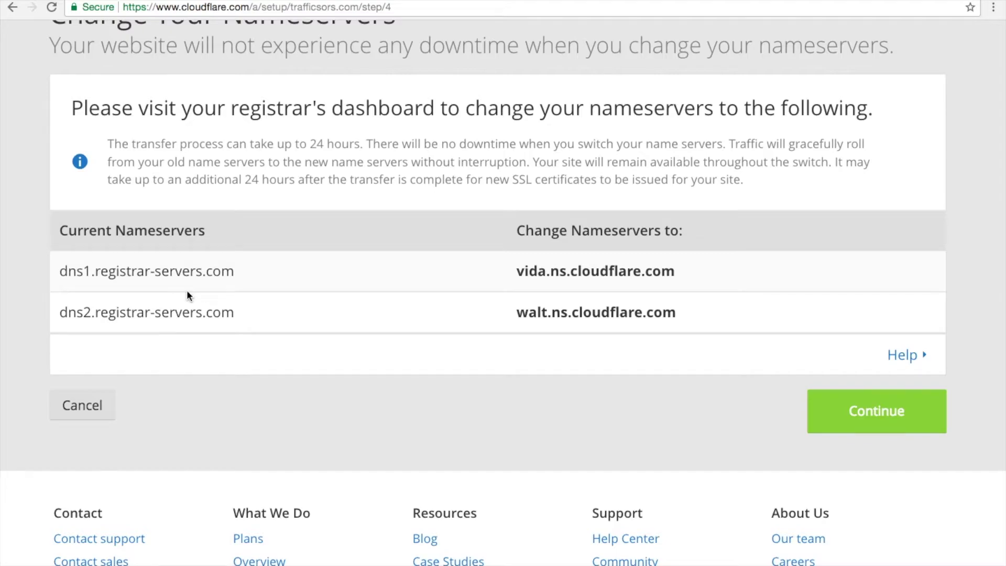
{"action": "left_click_drag", "start_coordinate": [515, 271], "coordinate": [701, 271]}
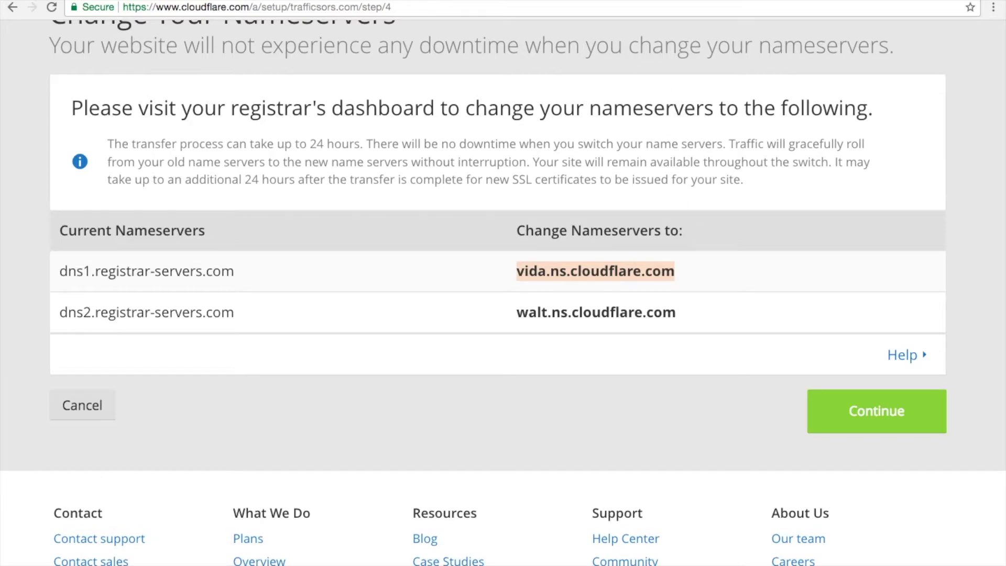
Step: Switch to Namecheap and start a DNS / Host Records update for trafficsors.com, acknowledging the possible impact on existing services
{"action": "left_click", "coordinate": [555, 6]}
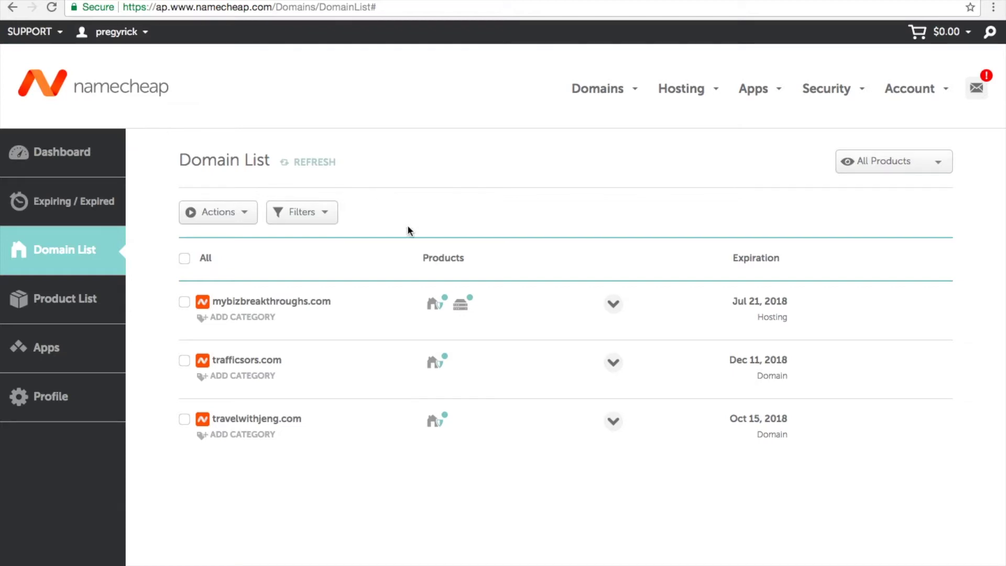
{"action": "left_click", "coordinate": [185, 360]}
{"action": "left_click", "coordinate": [245, 219]}
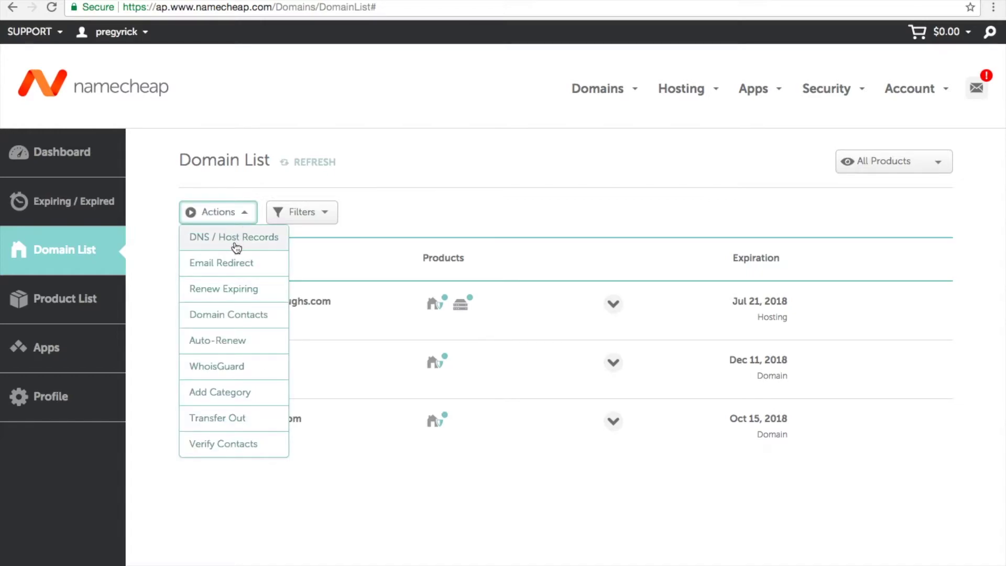
{"action": "left_click", "coordinate": [237, 244]}
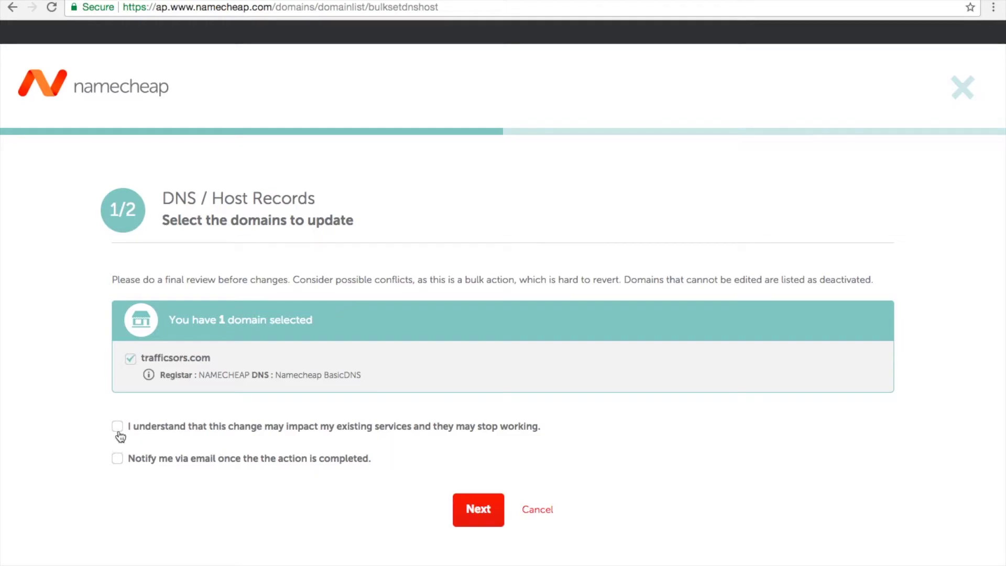
{"action": "left_click", "coordinate": [117, 430]}
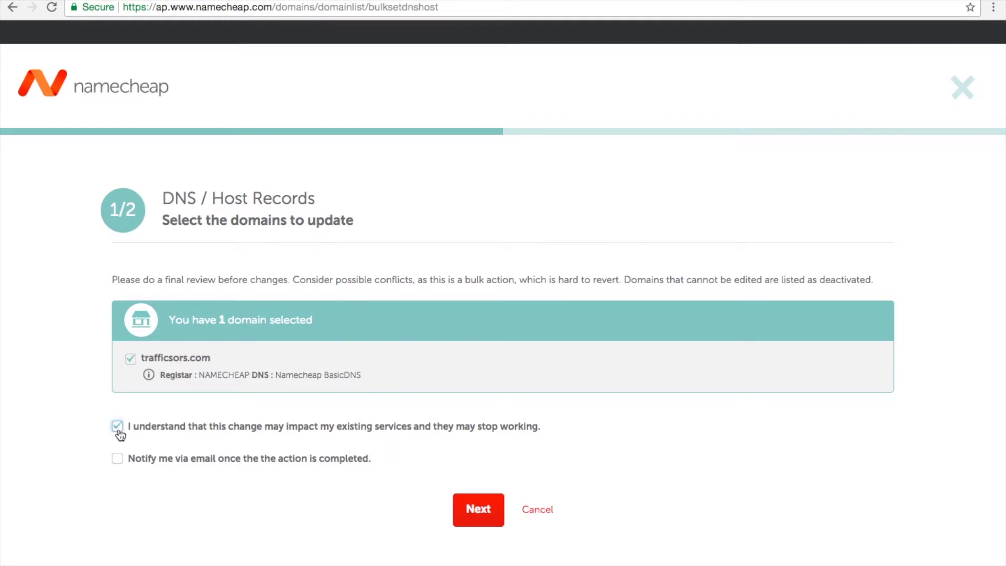
{"action": "left_click", "coordinate": [478, 508]}
Step: Set the domain nameserver type for trafficsors.com to Custom DNS
{"action": "scroll", "coordinate": [603, 472], "scroll_direction": "down", "scroll_amount": 5}
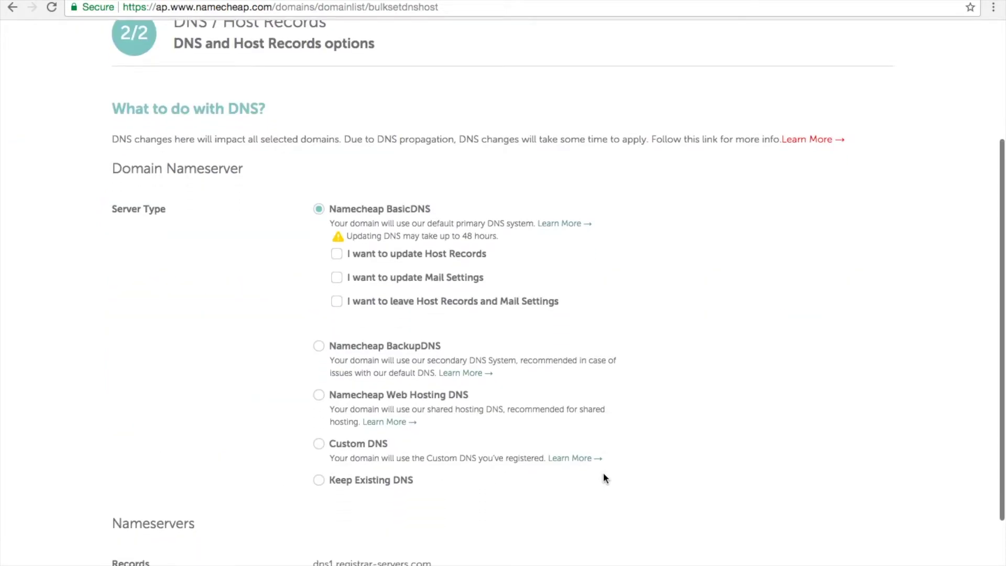
{"action": "scroll", "coordinate": [603, 474], "scroll_direction": "up", "scroll_amount": 3}
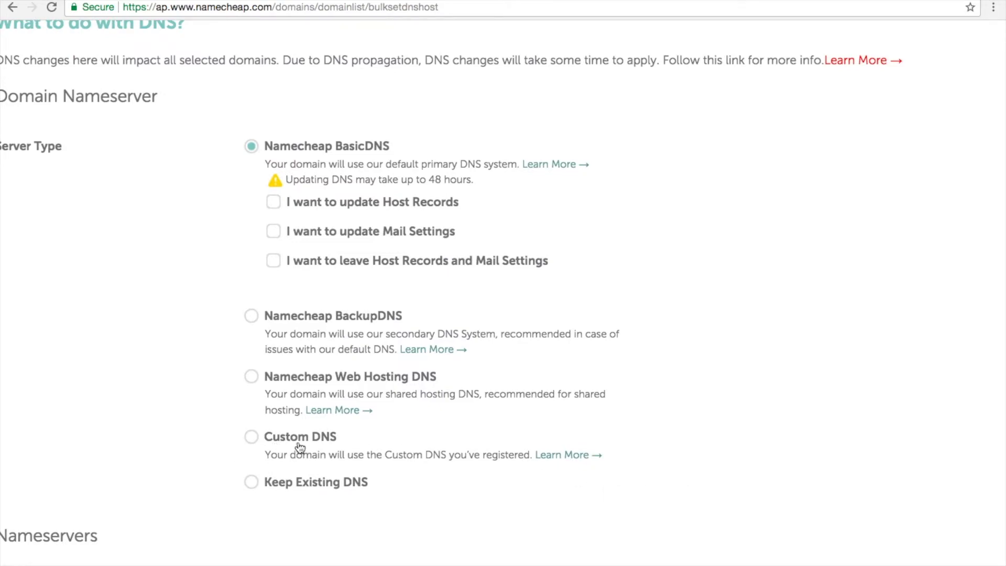
{"action": "left_click", "coordinate": [252, 439]}
{"action": "scroll", "coordinate": [570, 360], "scroll_direction": "down", "scroll_amount": 3}
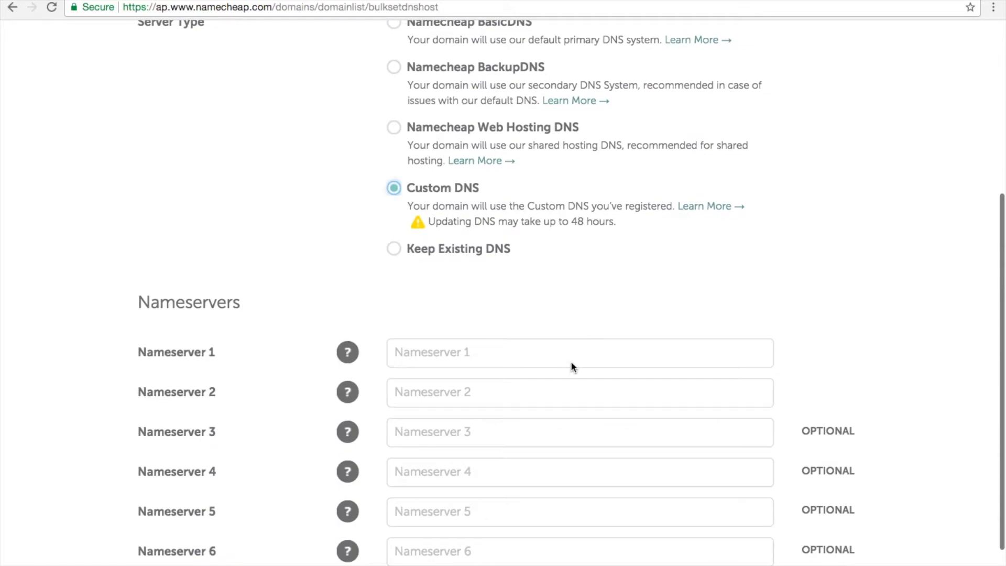
Step: Copy vida.ns.cloudflare.com from the Cloudflare instructions into Nameserver 1 at Namecheap
{"action": "left_click", "coordinate": [472, 353]}
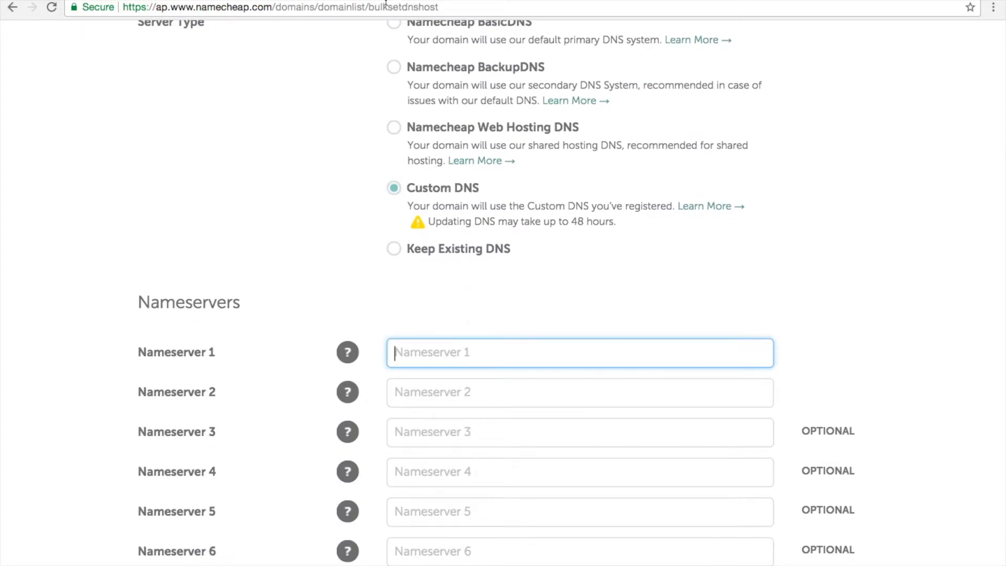
{"action": "key", "text": "ctrl+Tab"}
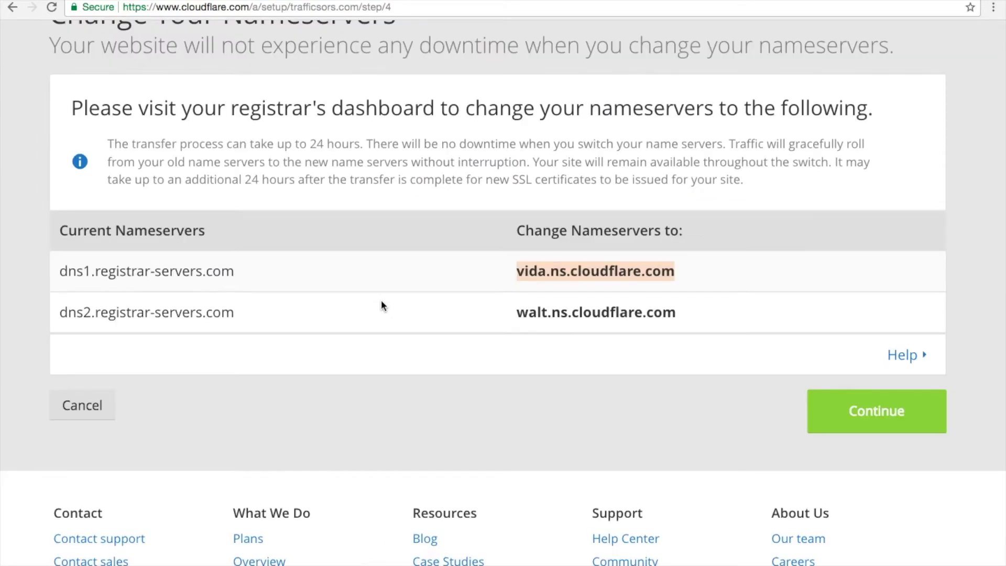
{"action": "right_click", "coordinate": [534, 270]}
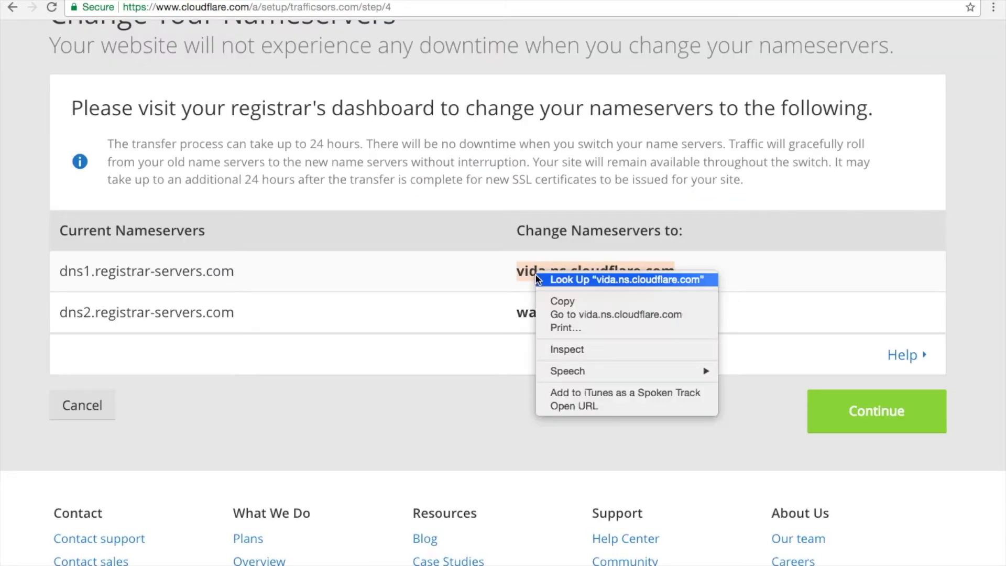
{"action": "left_click", "coordinate": [558, 301]}
{"action": "key", "text": "ctrl+shift+Tab"}
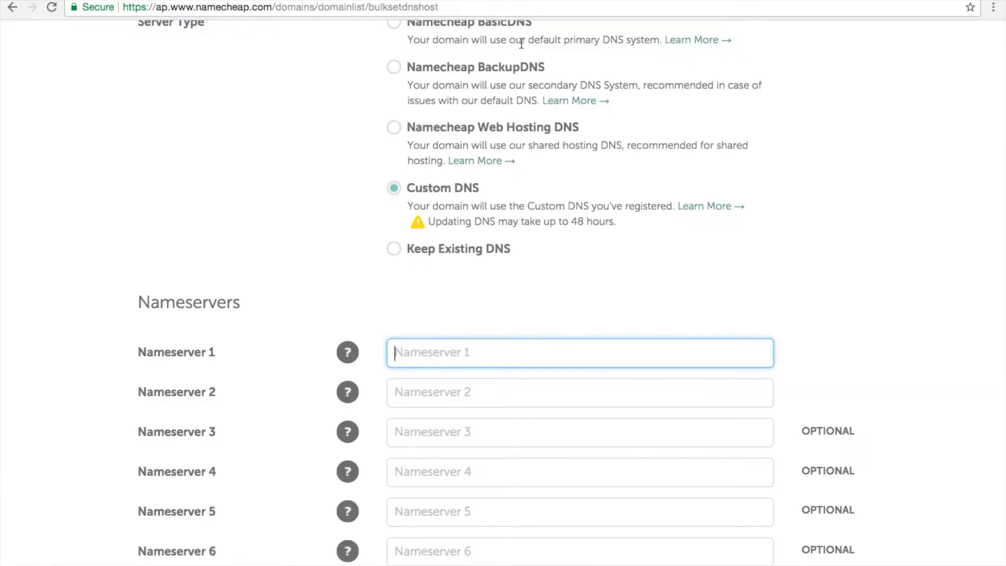
{"action": "right_click", "coordinate": [429, 353]}
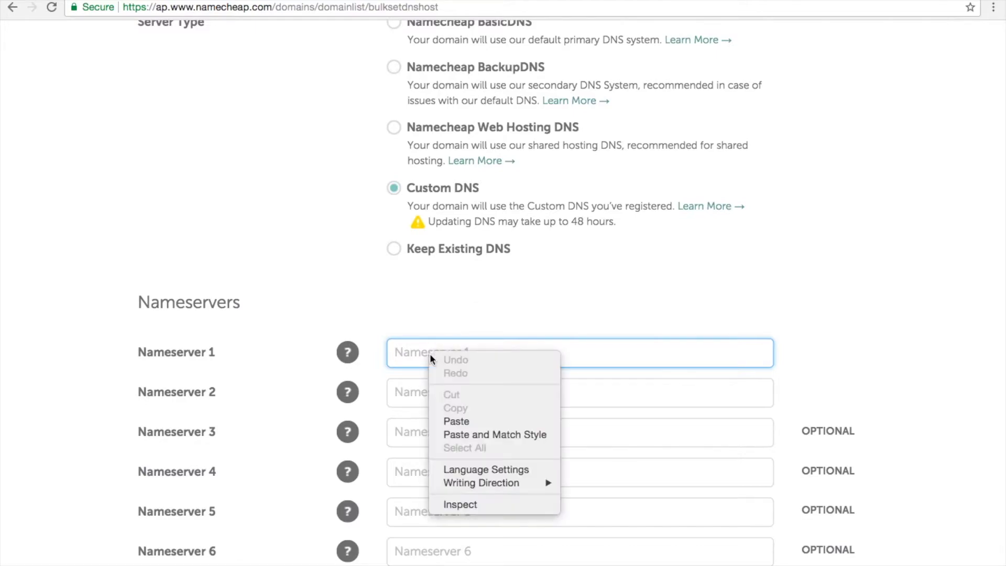
{"action": "left_click", "coordinate": [446, 422]}
Step: Copy walt.ns.cloudflare.com from the Cloudflare instructions into Nameserver 2 at Namecheap and save the DNS changes
{"action": "left_click", "coordinate": [419, 391]}
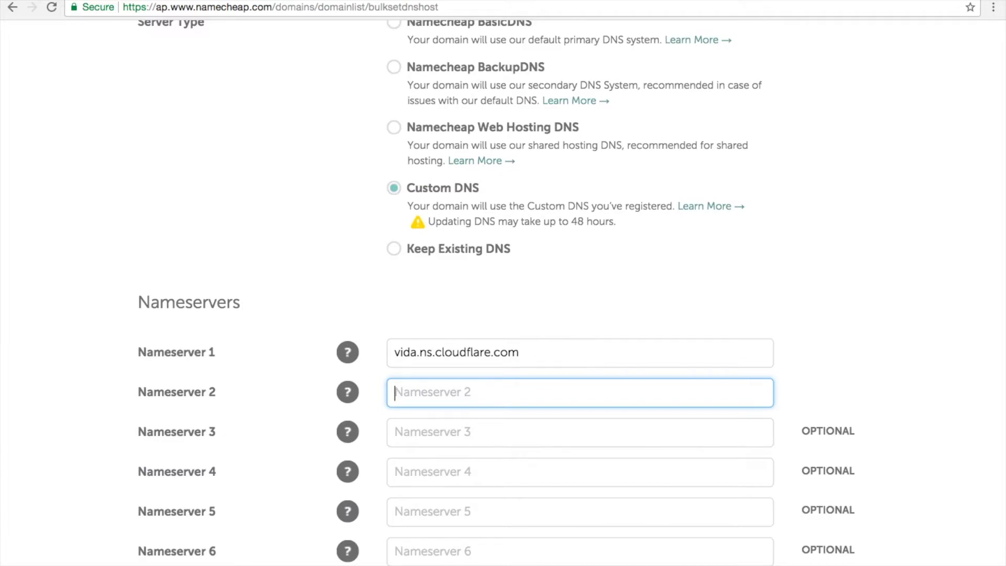
{"action": "key", "text": "ctrl+Tab"}
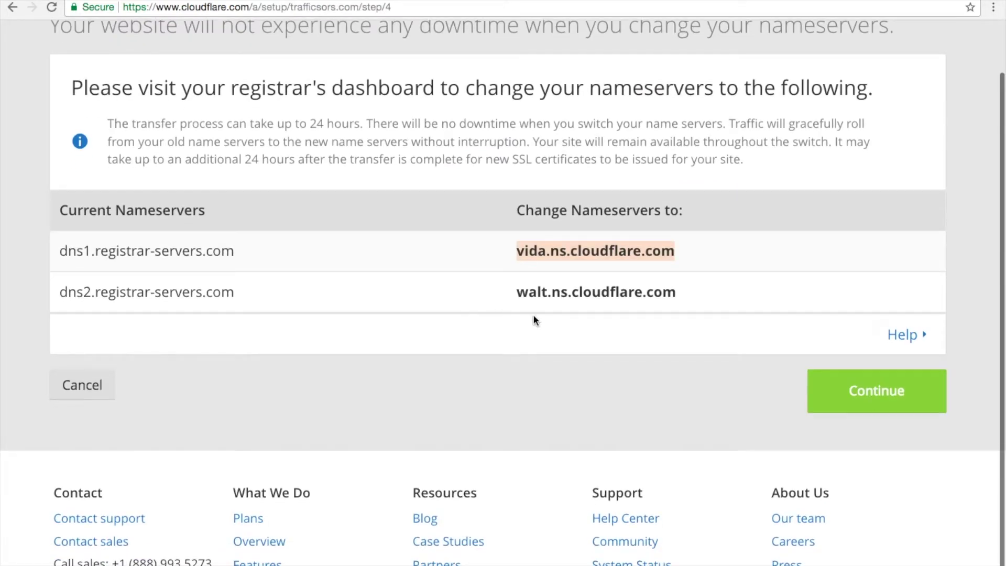
{"action": "left_click_drag", "start_coordinate": [514, 294], "coordinate": [677, 291]}
{"action": "right_click", "coordinate": [656, 292]}
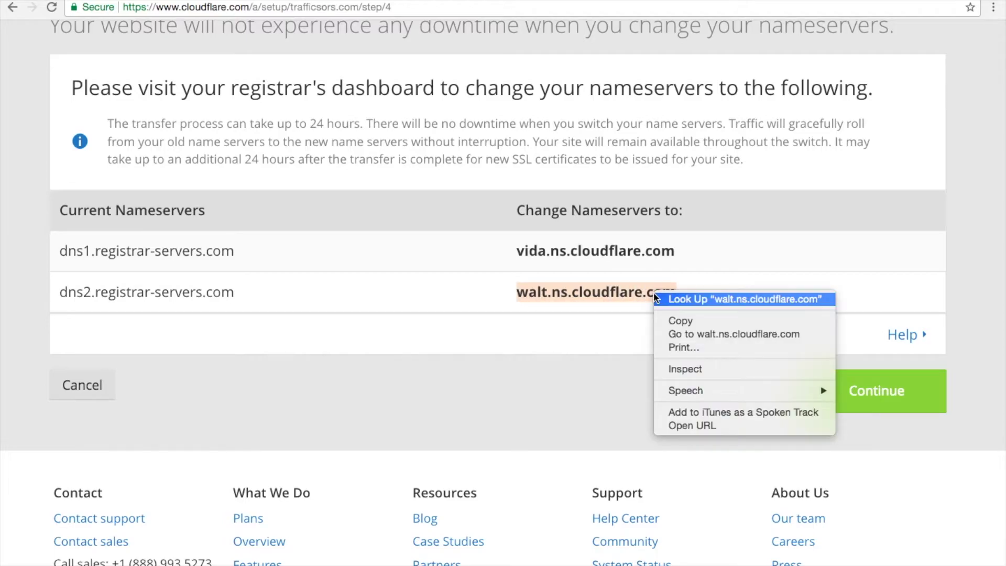
{"action": "left_click", "coordinate": [670, 318]}
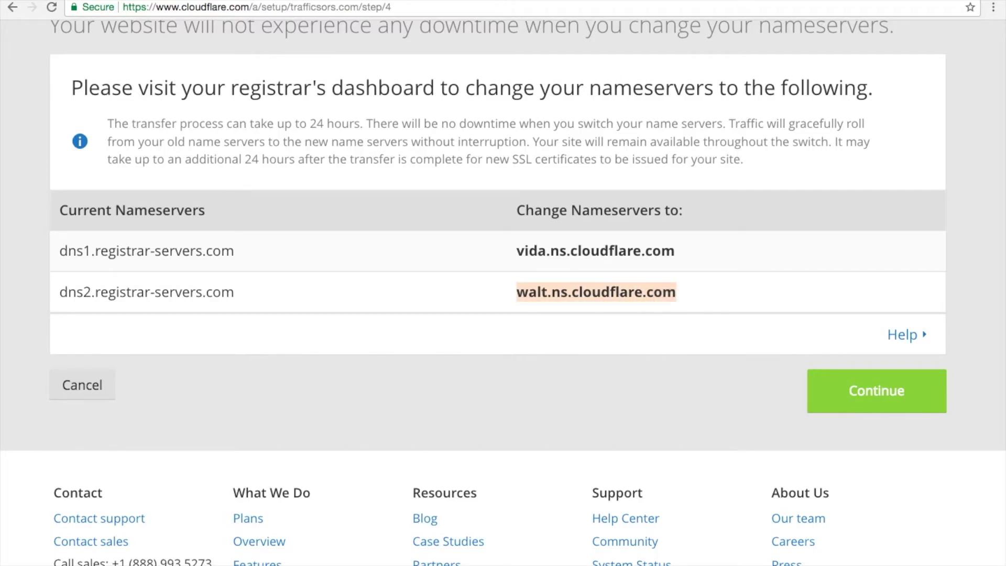
{"action": "key", "text": "ctrl+Tab"}
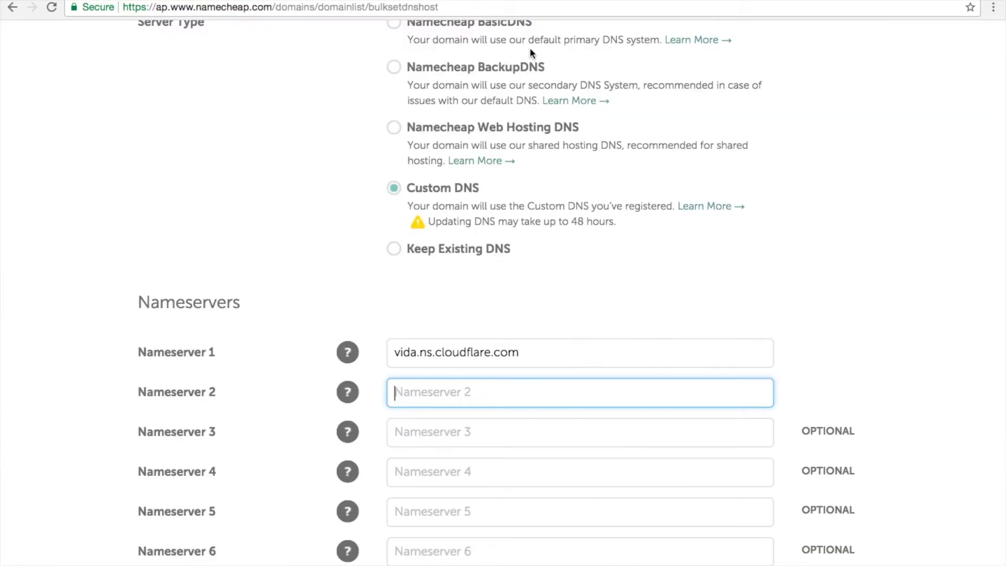
{"action": "right_click", "coordinate": [410, 395]}
{"action": "left_click", "coordinate": [427, 461]}
{"action": "scroll", "coordinate": [426, 464], "scroll_direction": "down", "scroll_amount": 3}
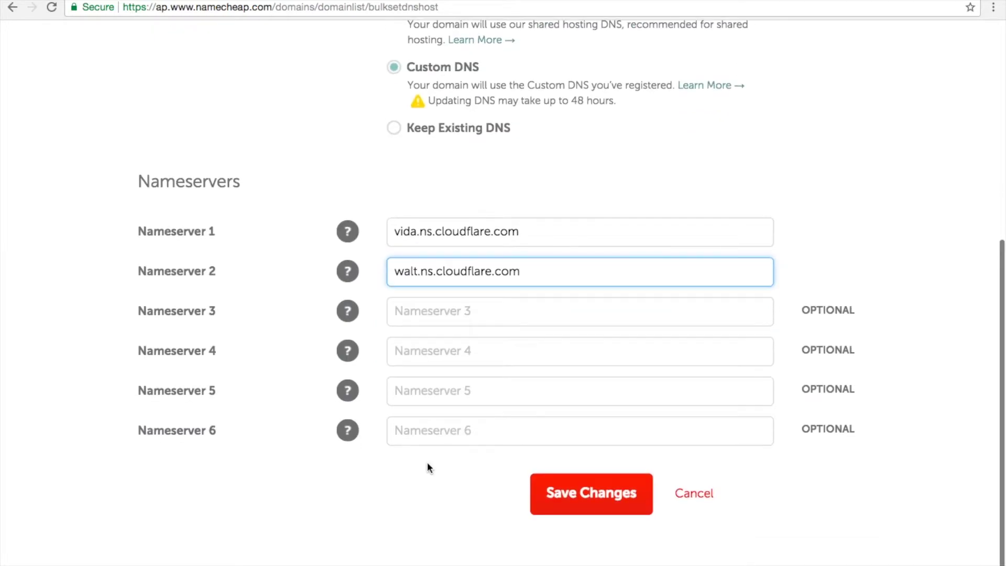
{"action": "left_click", "coordinate": [615, 505]}
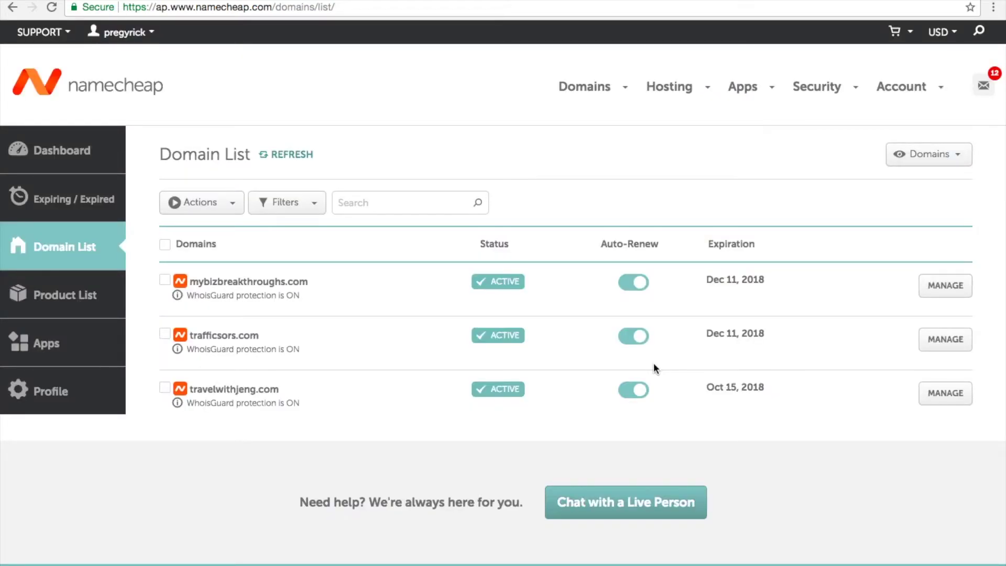
Step: Open the management details of trafficsors.com in the Namecheap domain list and check its nameserver entries
{"action": "key", "text": "ctrl+shift+Tab"}
{"action": "left_click", "coordinate": [165, 335]}
{"action": "left_click", "coordinate": [939, 341]}
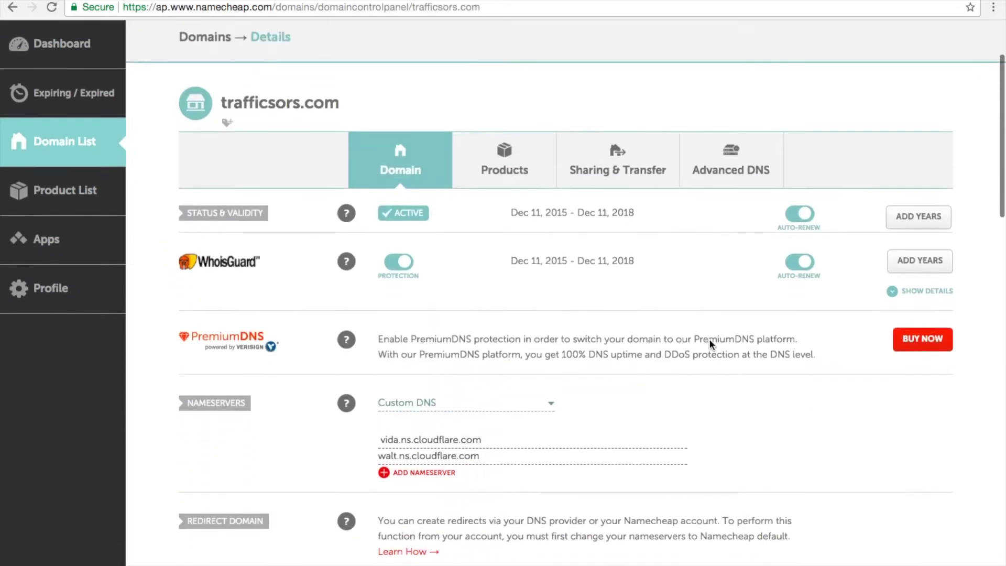
{"action": "scroll", "coordinate": [710, 341], "scroll_direction": "up", "scroll_amount": 2}
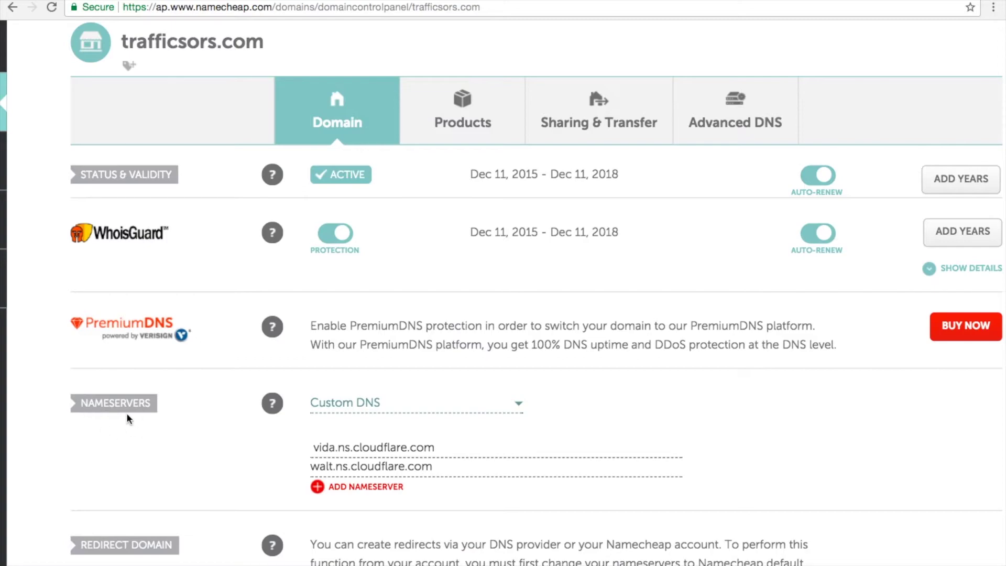
{"action": "scroll", "coordinate": [536, 373], "scroll_direction": "up", "scroll_amount": 2}
{"action": "scroll", "coordinate": [536, 375], "scroll_direction": "up", "scroll_amount": 2}
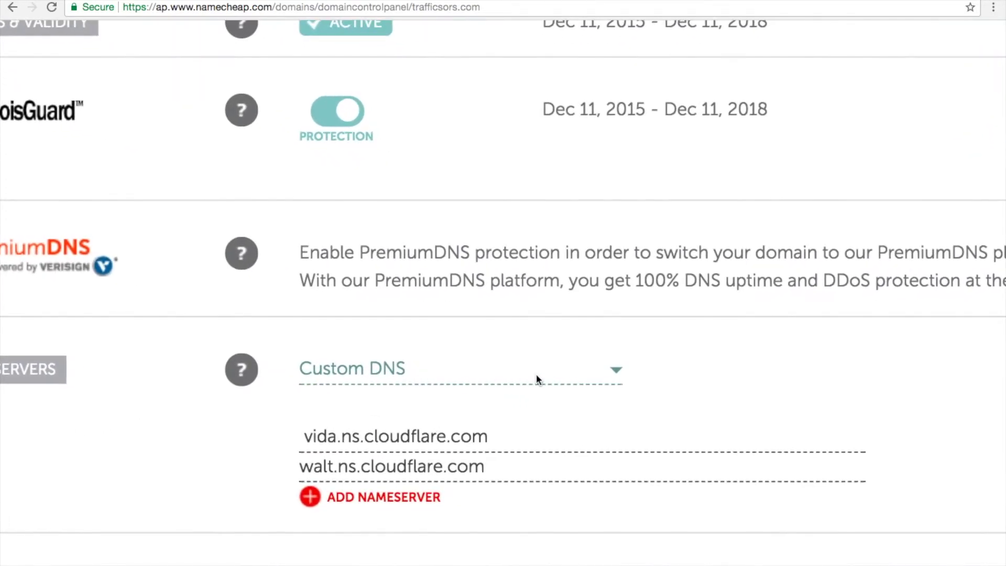
{"action": "scroll", "coordinate": [456, 446], "scroll_direction": "down", "scroll_amount": 1}
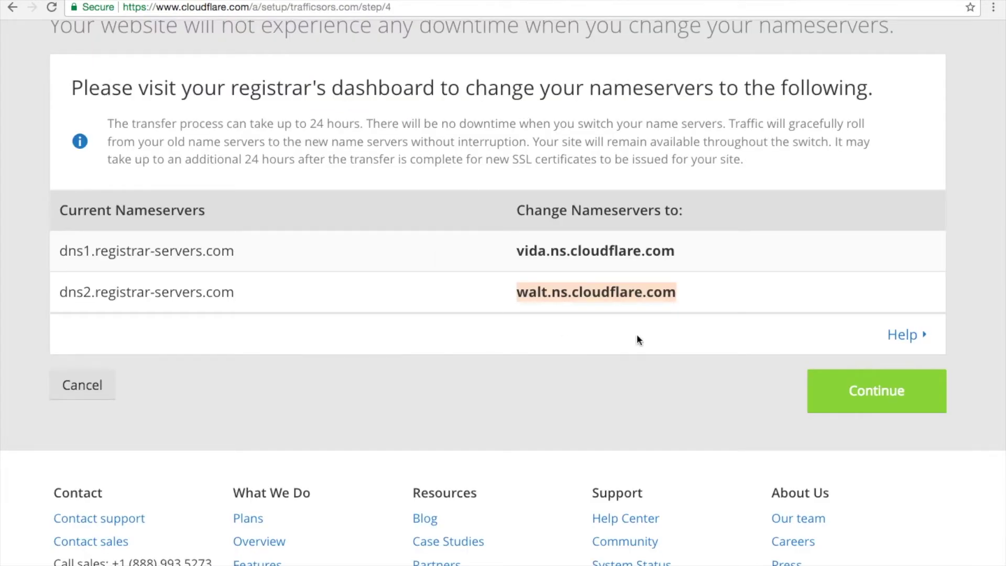
Step: Return to Cloudflare, finish the nameserver setup step and check the status of trafficsors.com in the Overview
{"action": "left_click", "coordinate": [865, 398]}
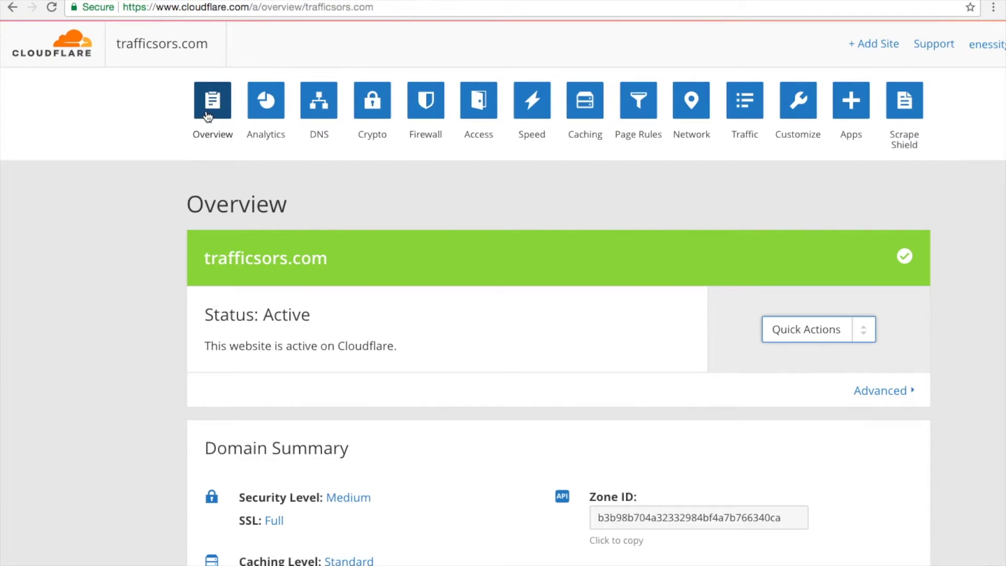
{"action": "scroll", "coordinate": [310, 295], "scroll_direction": "up", "scroll_amount": 5}
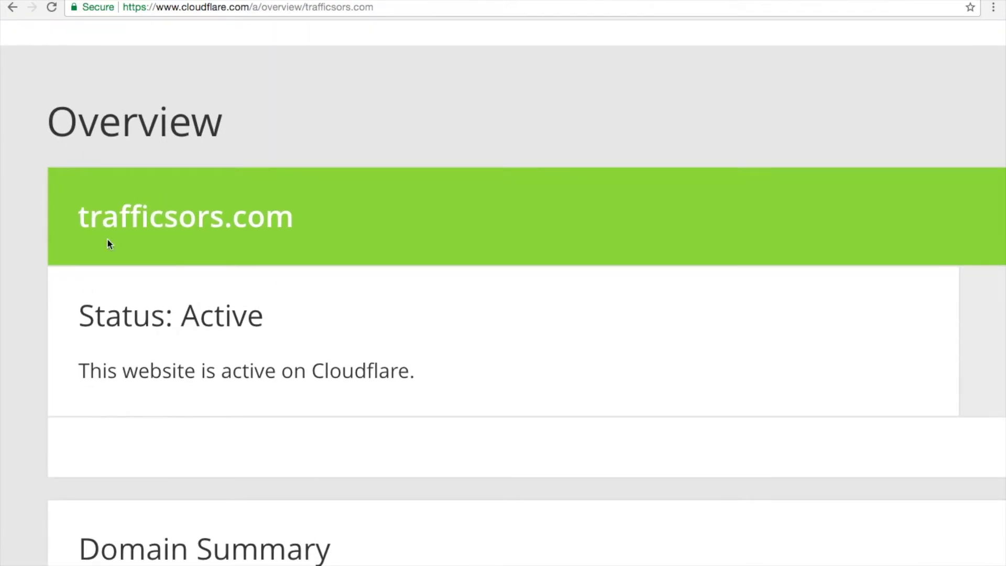
{"action": "scroll", "coordinate": [270, 253], "scroll_direction": "right", "scroll_amount": 2}
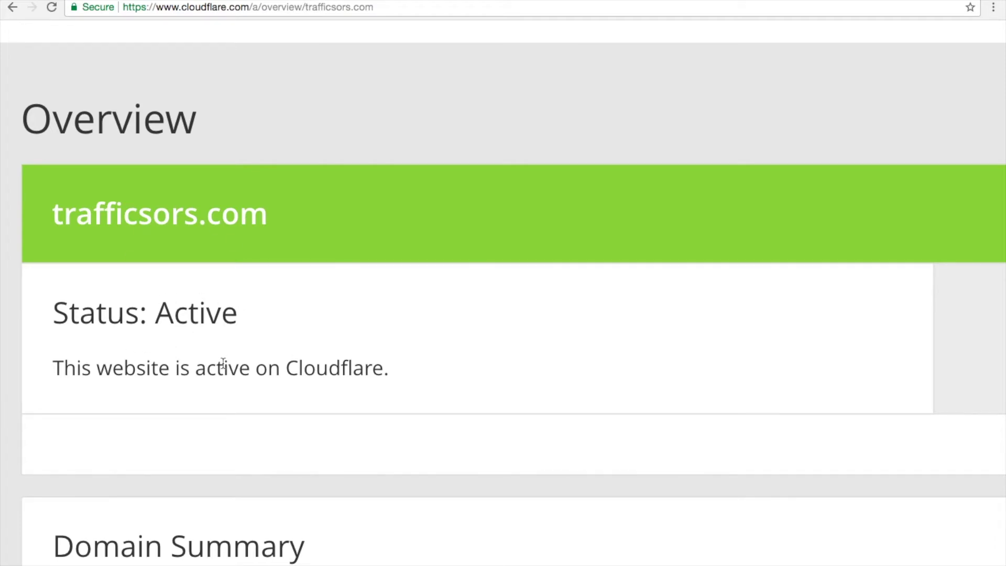
{"action": "scroll", "coordinate": [180, 278], "scroll_direction": "down", "scroll_amount": 5}
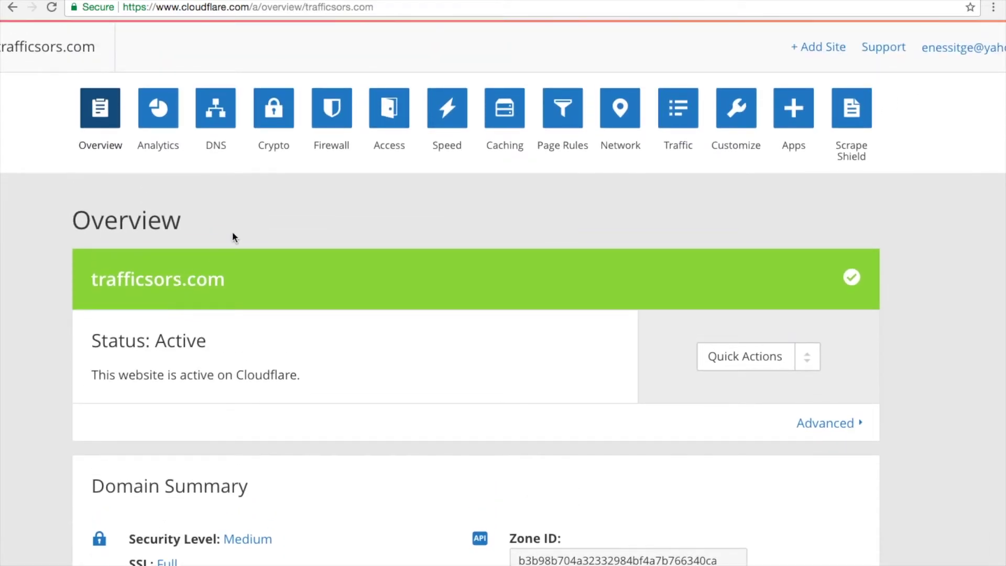
{"action": "scroll", "coordinate": [278, 98], "scroll_direction": "up", "scroll_amount": 5}
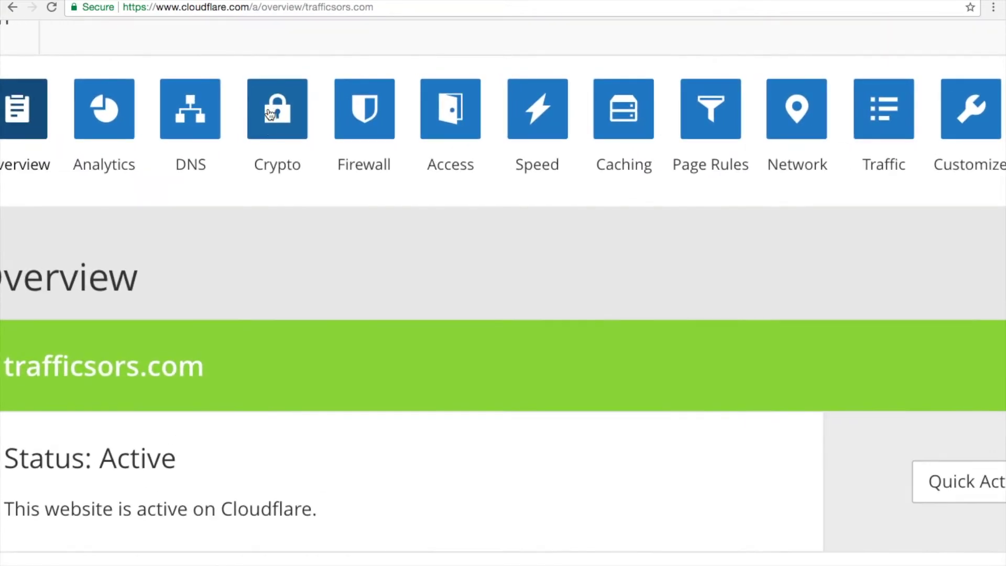
Step: Open the Crypto settings of trafficsors.com and examine the SSL mode and certificate status
{"action": "left_click", "coordinate": [291, 117]}
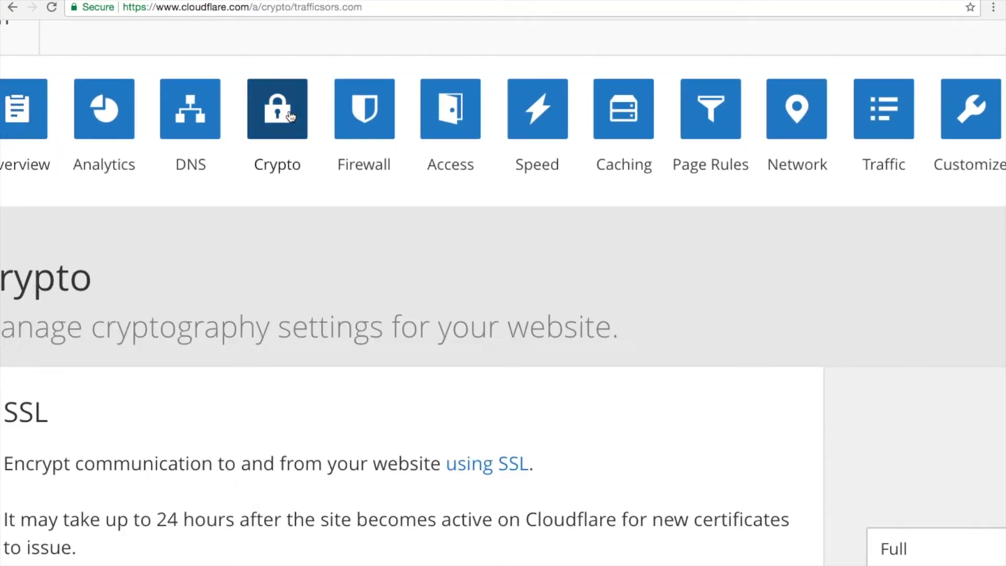
{"action": "scroll", "coordinate": [423, 388], "scroll_direction": "down", "scroll_amount": 5}
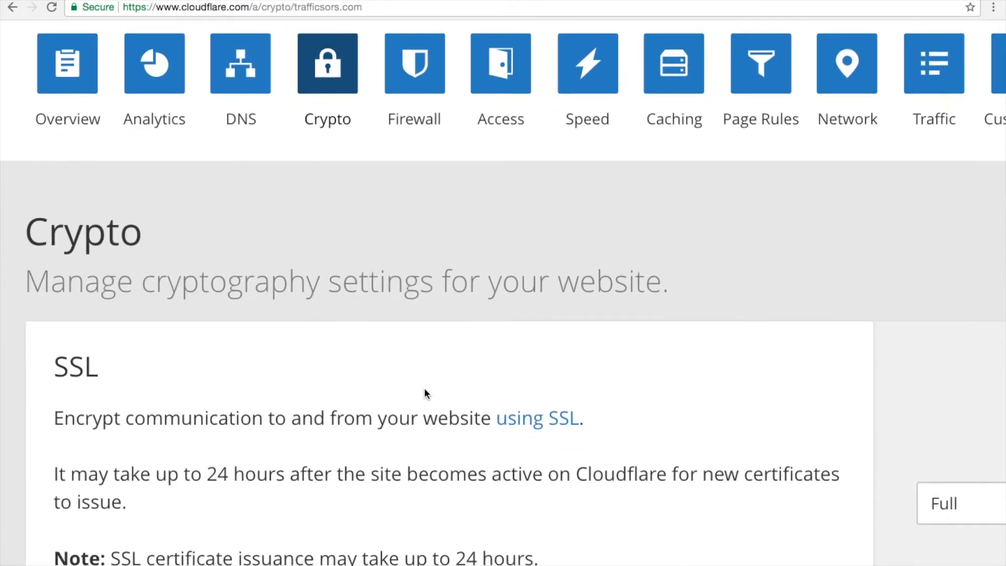
{"action": "scroll", "coordinate": [424, 389], "scroll_direction": "down", "scroll_amount": 1}
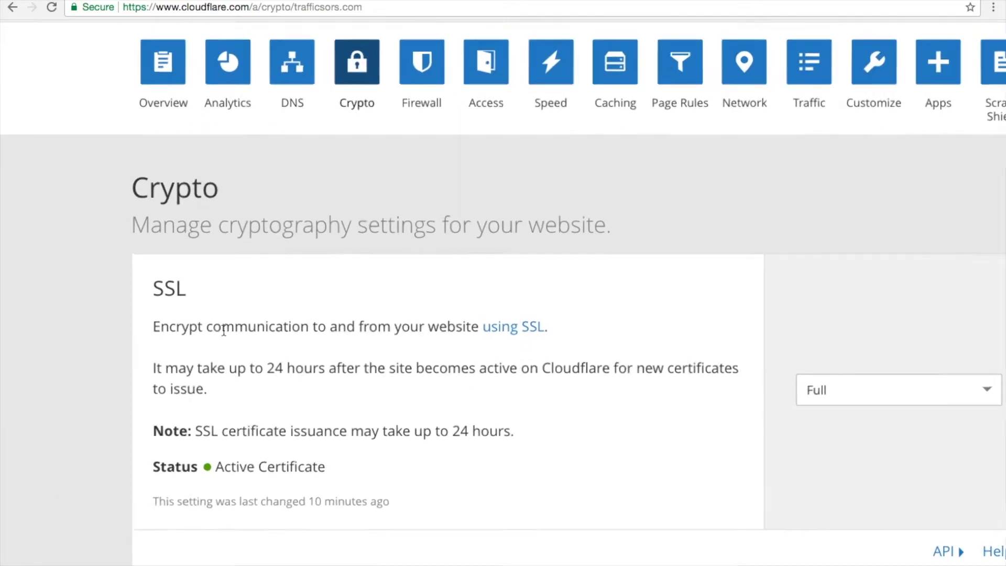
{"action": "scroll", "coordinate": [450, 440], "scroll_direction": "up", "scroll_amount": 5}
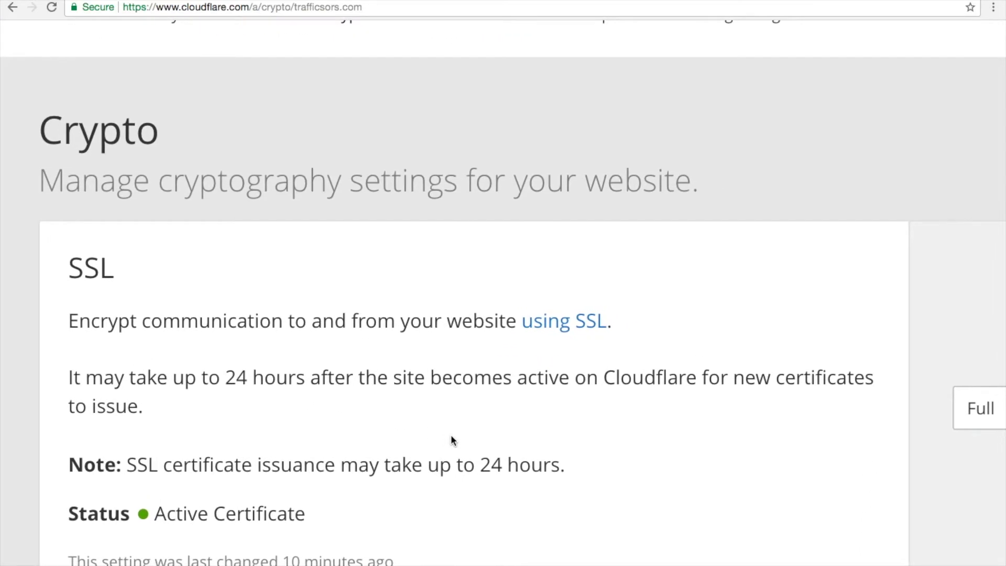
Step: Select Full as the SSL mode in the Crypto settings of trafficsors.com
{"action": "scroll", "coordinate": [444, 440], "scroll_direction": "up", "scroll_amount": 2}
{"action": "scroll", "coordinate": [444, 440], "scroll_direction": "right", "scroll_amount": 4}
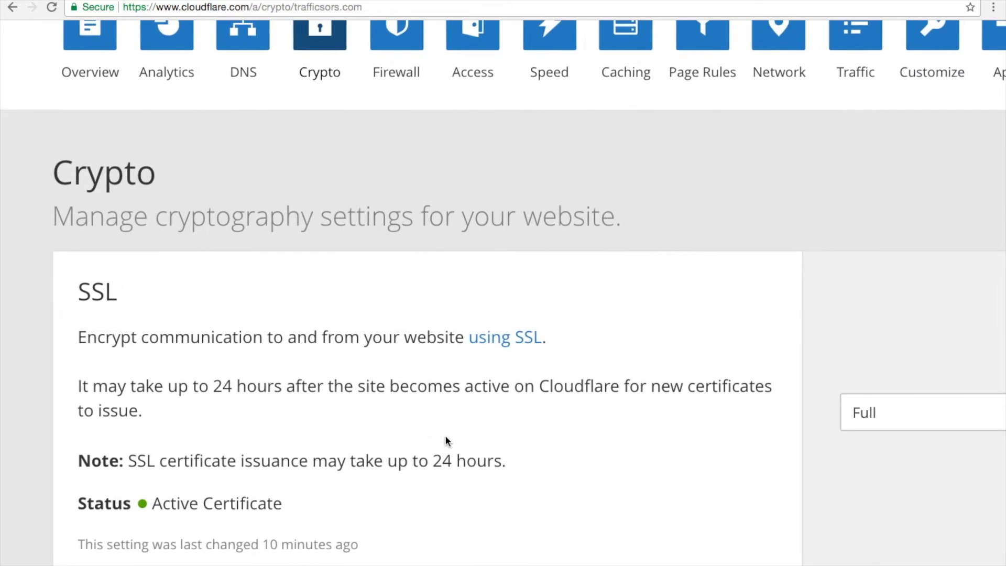
{"action": "left_click", "coordinate": [975, 418]}
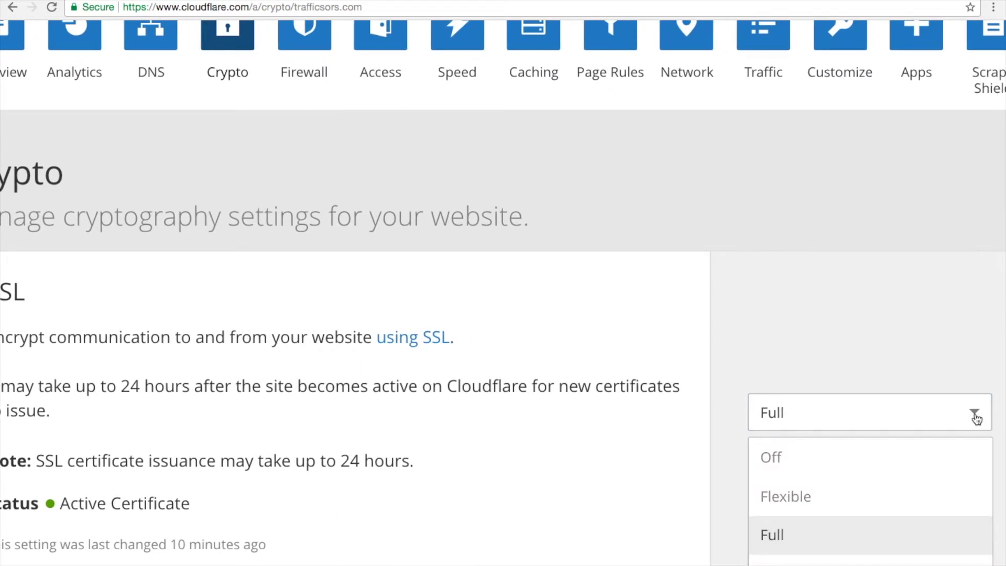
{"action": "left_click", "coordinate": [782, 536]}
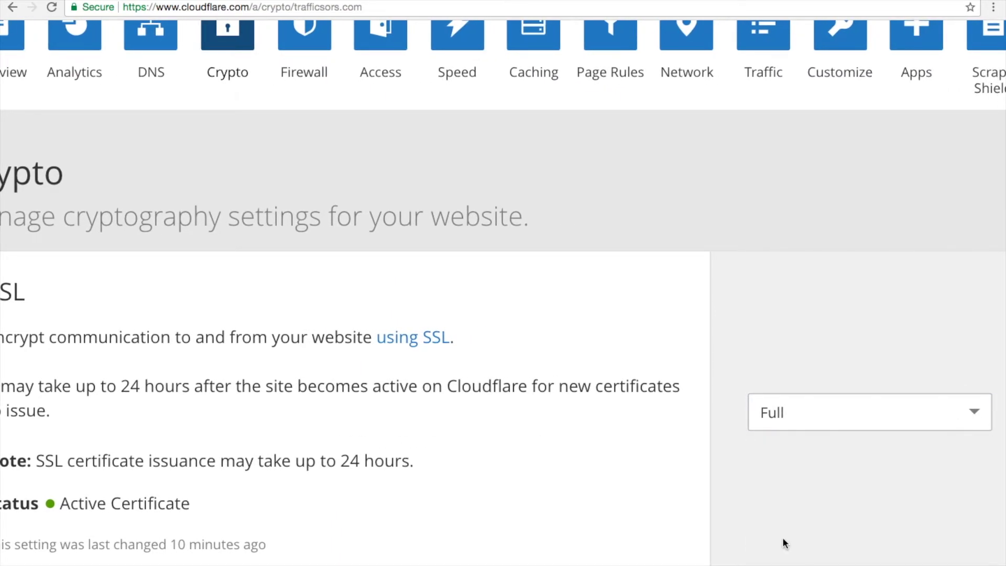
{"action": "scroll", "coordinate": [712, 496], "scroll_direction": "down", "scroll_amount": 3}
{"action": "scroll", "coordinate": [712, 495], "scroll_direction": "up", "scroll_amount": 2}
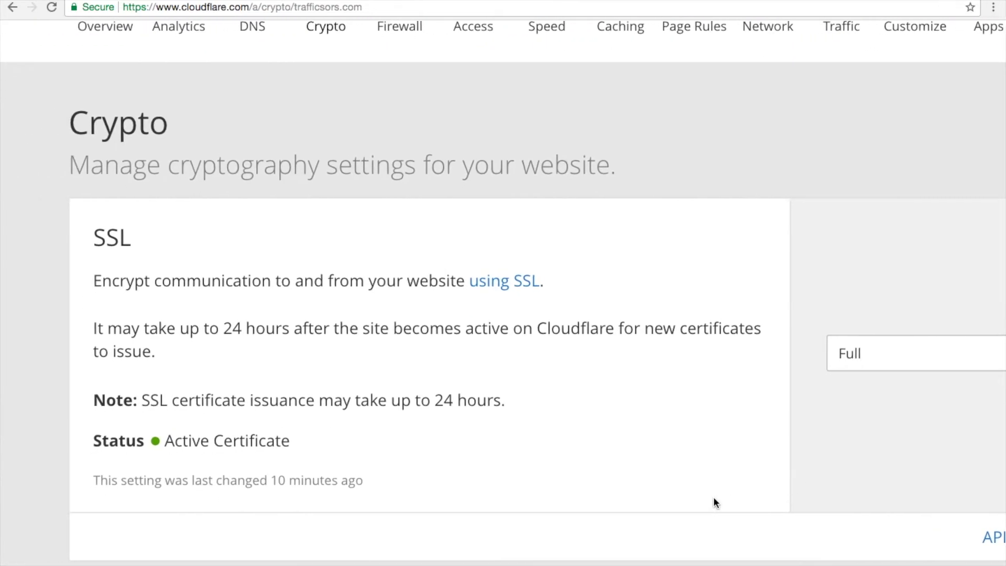
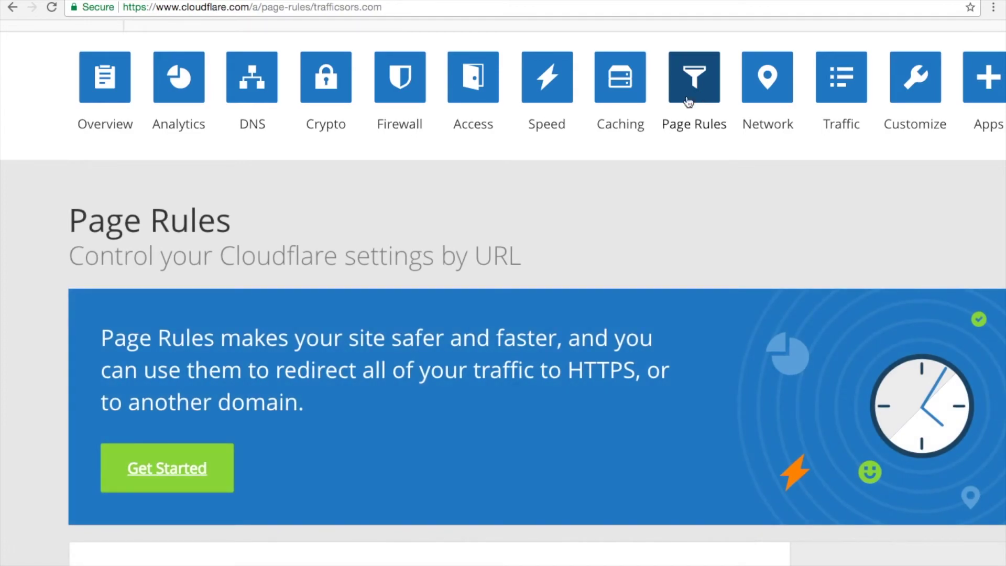
{"action": "scroll", "coordinate": [551, 296], "scroll_direction": "right", "scroll_amount": 3}
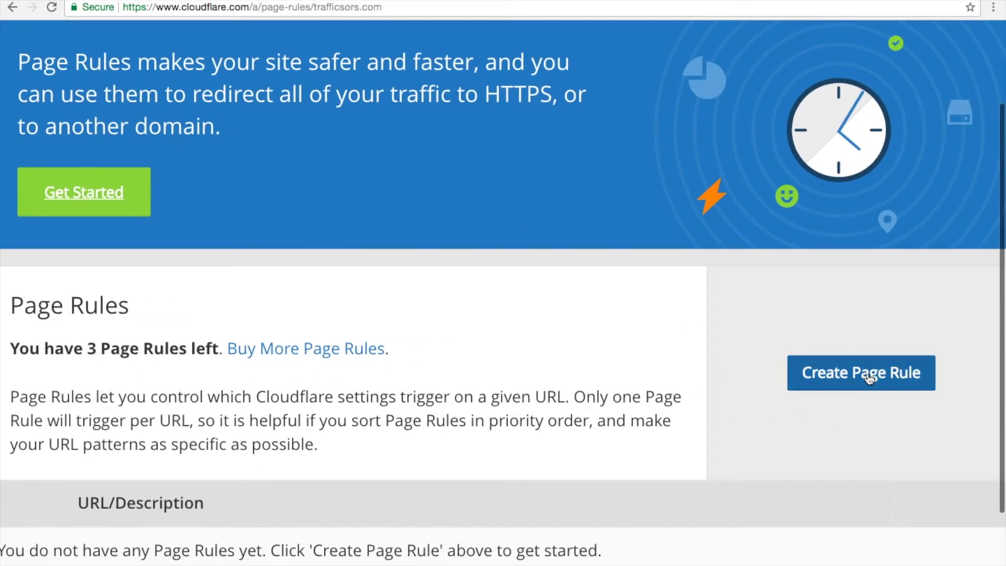
{"action": "left_click", "coordinate": [835, 375]}
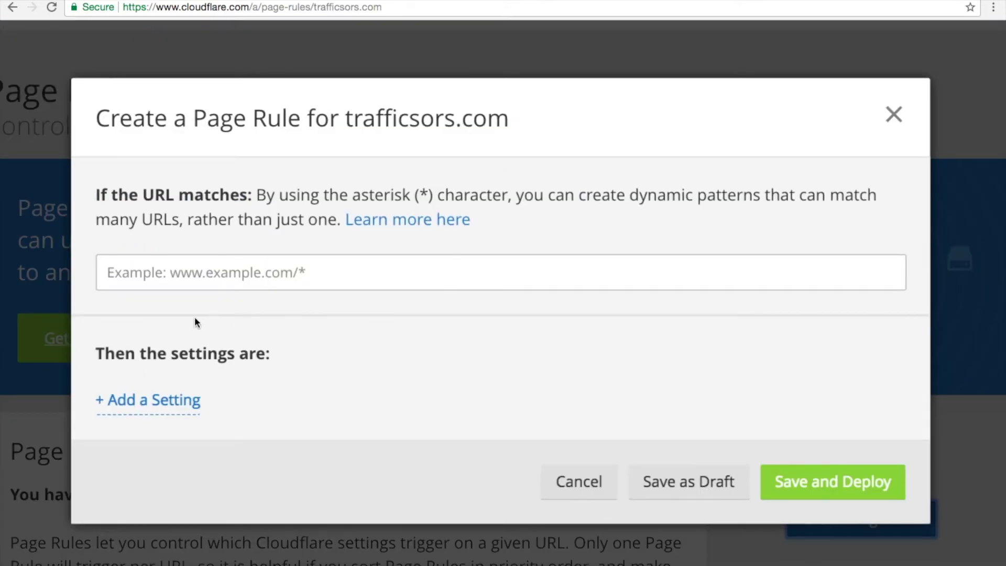
{"action": "left_click", "coordinate": [175, 276]}
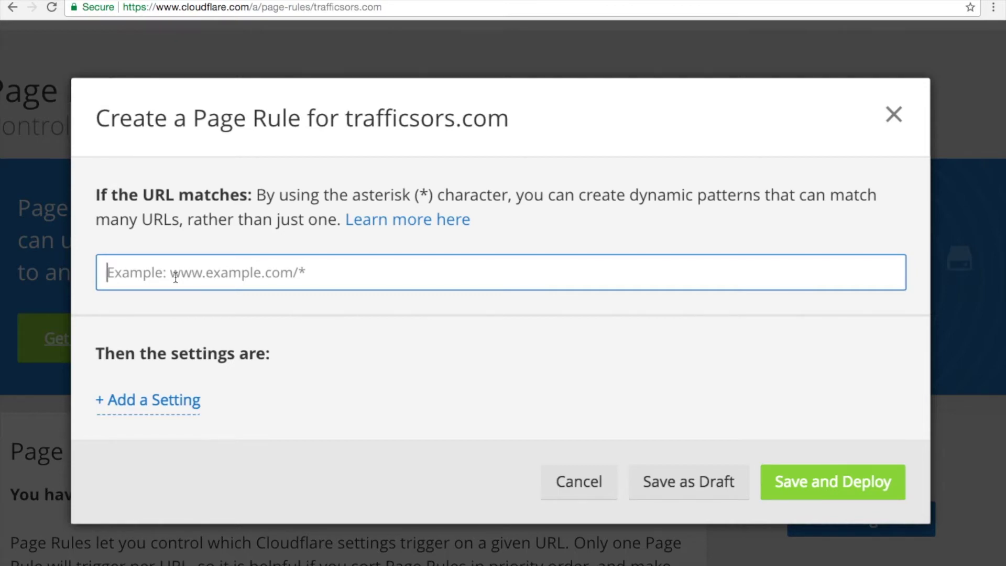
{"action": "type", "text": "www."}
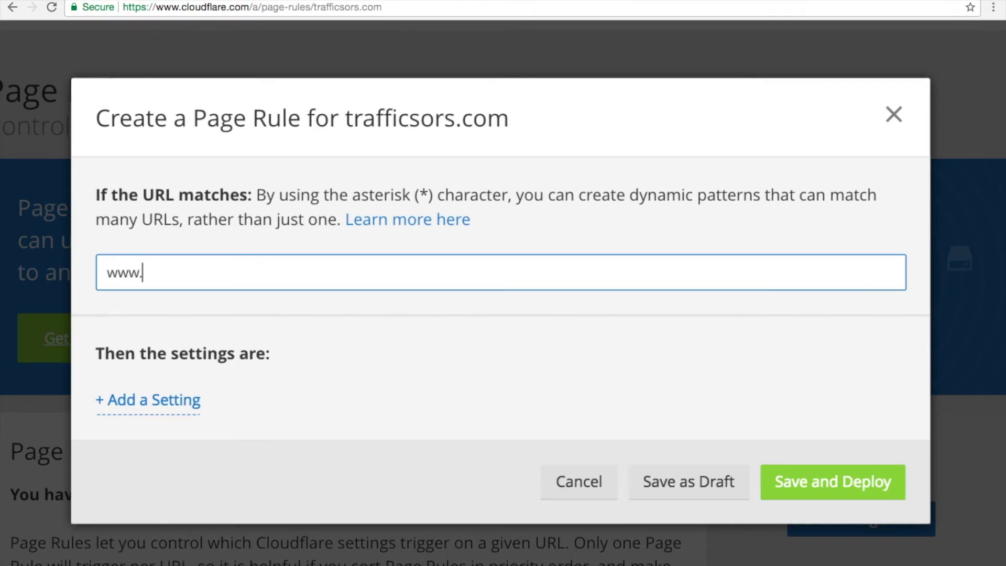
{"action": "type", "text": "traffic.com"}
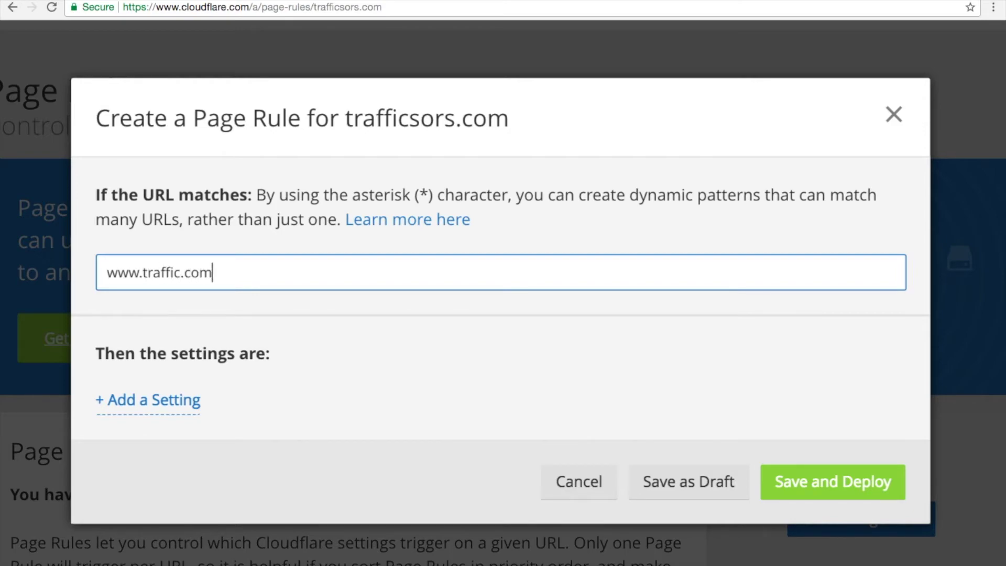
{"action": "type", "text": "/*"}
{"action": "scroll", "coordinate": [220, 272], "scroll_direction": "up", "scroll_amount": 5}
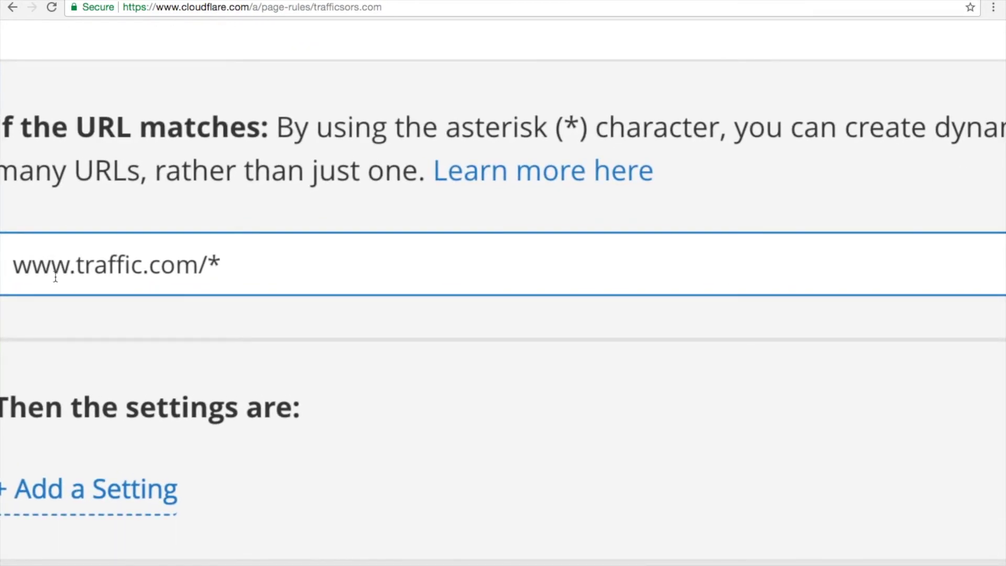
{"action": "left_click", "coordinate": [134, 268]}
{"action": "left_click", "coordinate": [140, 267]}
{"action": "type", "text": "sors"}
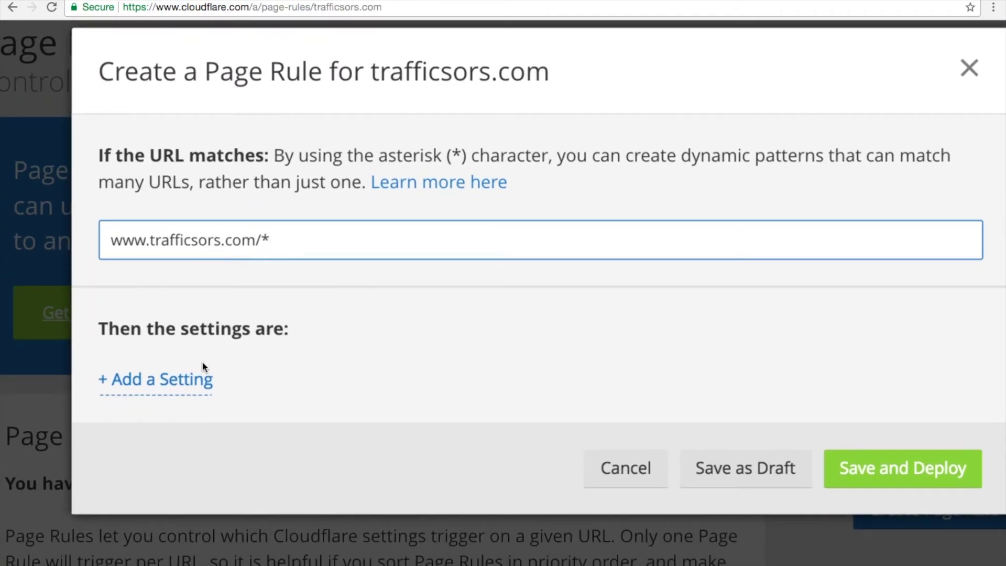
Step: Add a Forwarding URL setting to the page rule with status code 301 - Permanent Redirect
{"action": "left_click", "coordinate": [152, 383]}
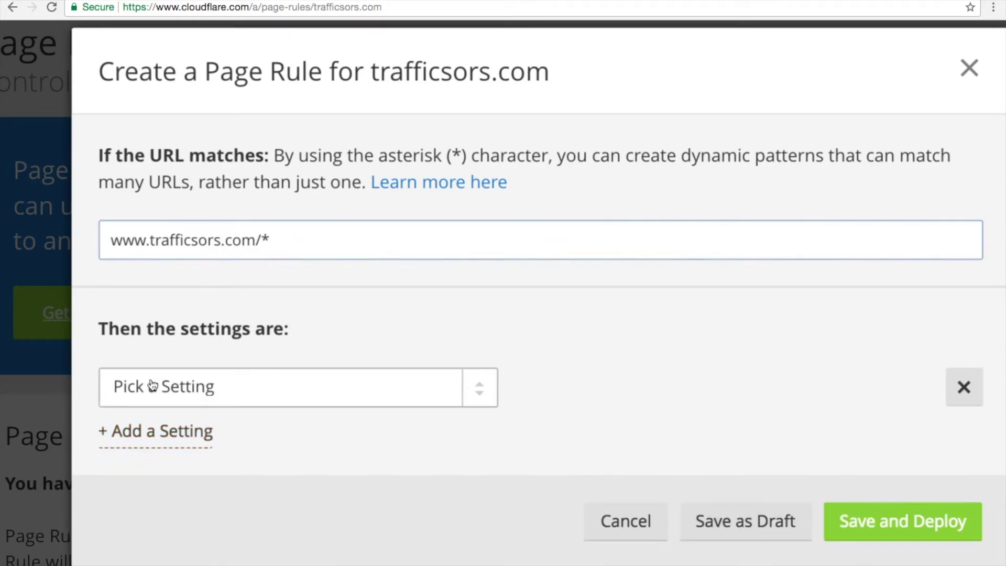
{"action": "scroll", "coordinate": [321, 398], "scroll_direction": "down", "scroll_amount": 2}
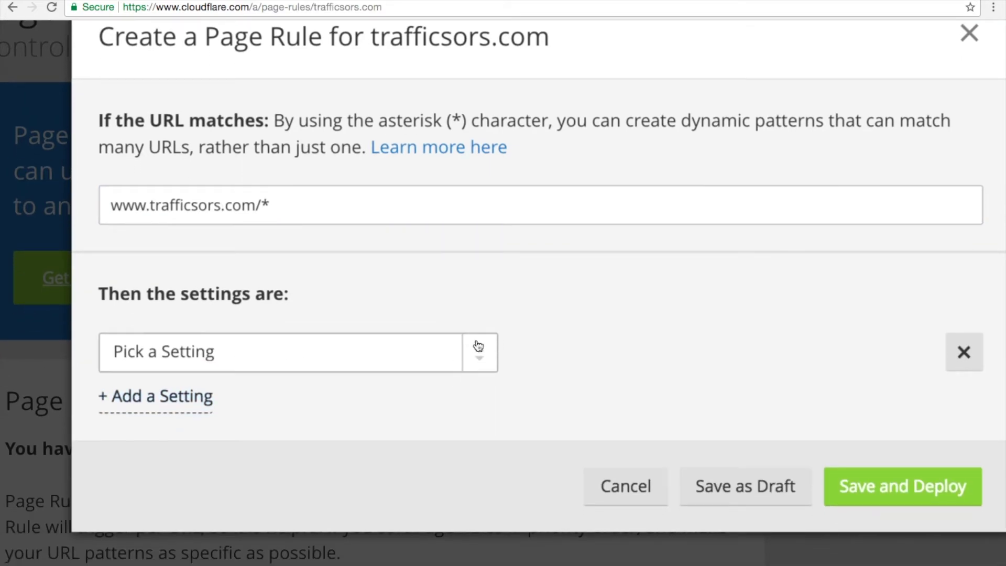
{"action": "left_click", "coordinate": [478, 355]}
{"action": "scroll", "coordinate": [361, 435], "scroll_direction": "down", "scroll_amount": 2}
{"action": "scroll", "coordinate": [361, 435], "scroll_direction": "down", "scroll_amount": 5}
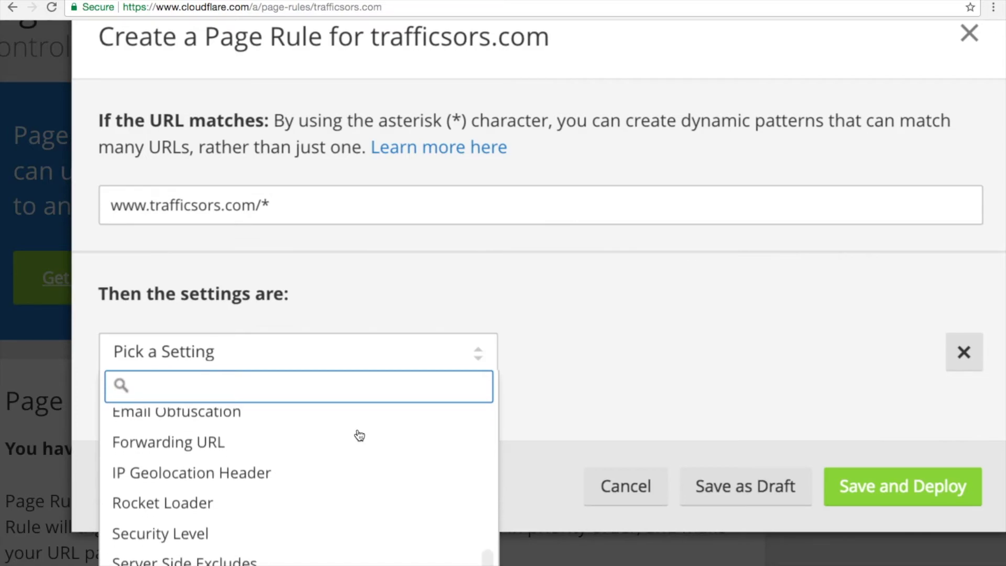
{"action": "left_click", "coordinate": [174, 446]}
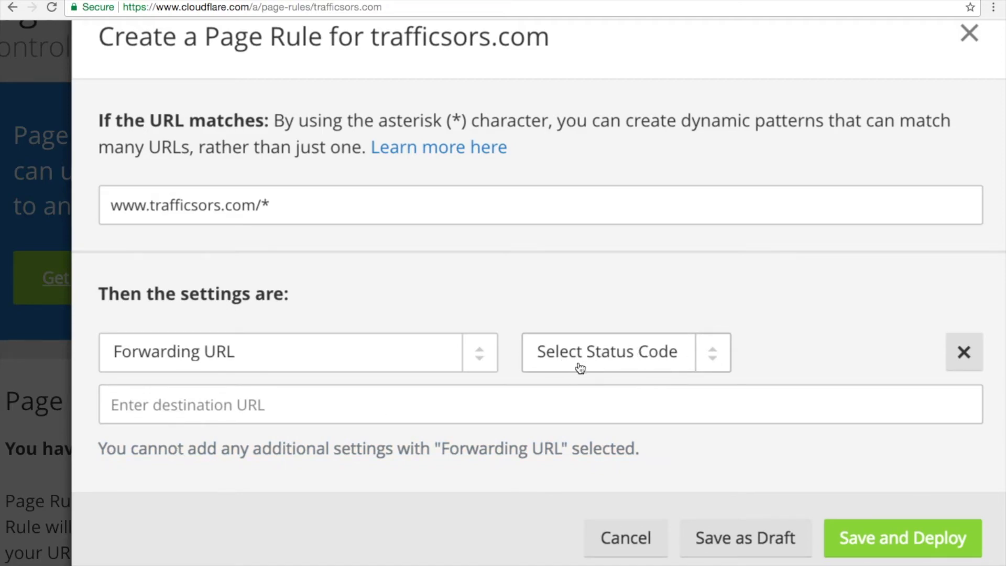
{"action": "left_click", "coordinate": [713, 362]}
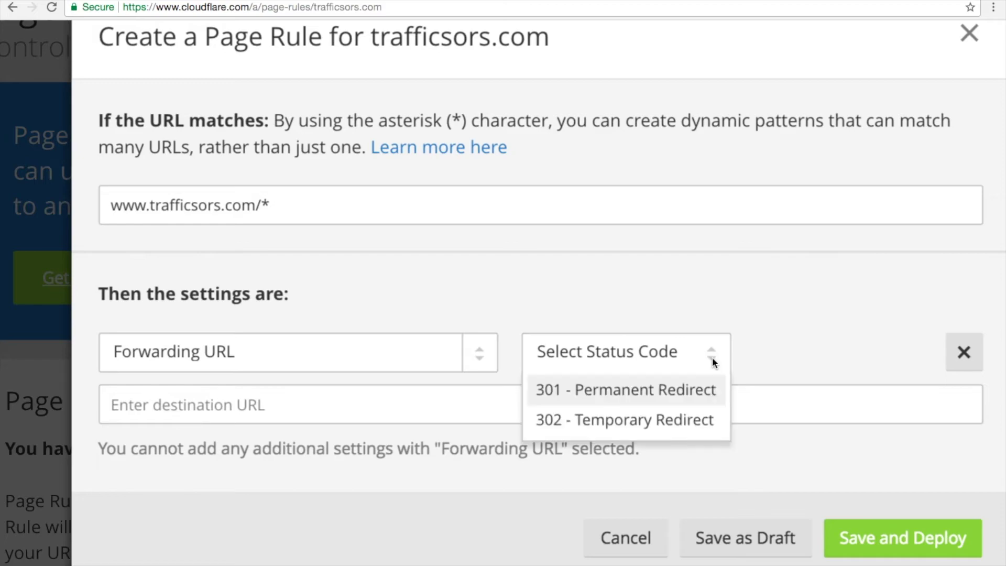
{"action": "left_click", "coordinate": [547, 392]}
{"action": "left_click", "coordinate": [134, 410]}
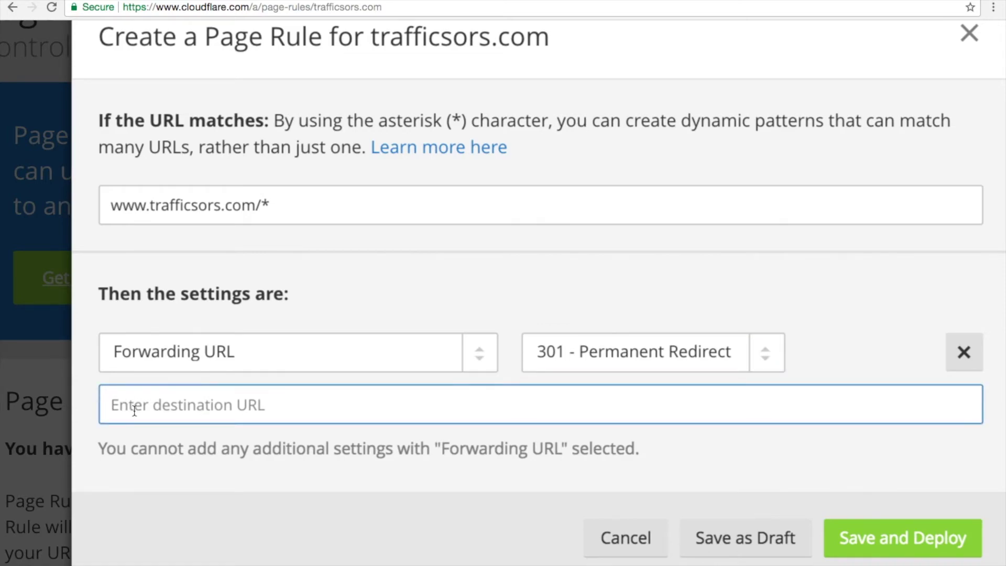
{"action": "scroll", "coordinate": [134, 410], "scroll_direction": "up", "scroll_amount": 3}
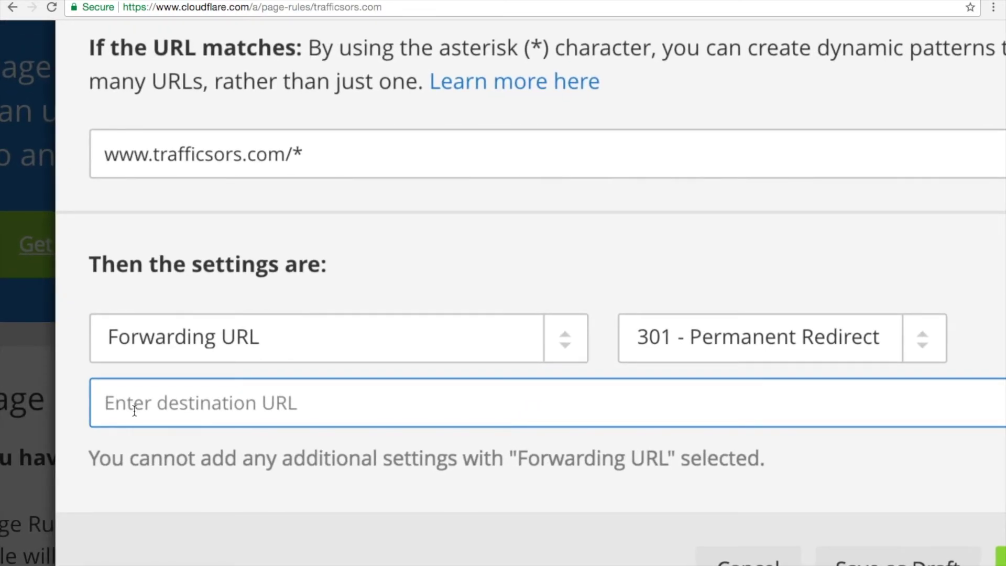
{"action": "type", "text": "https:"}
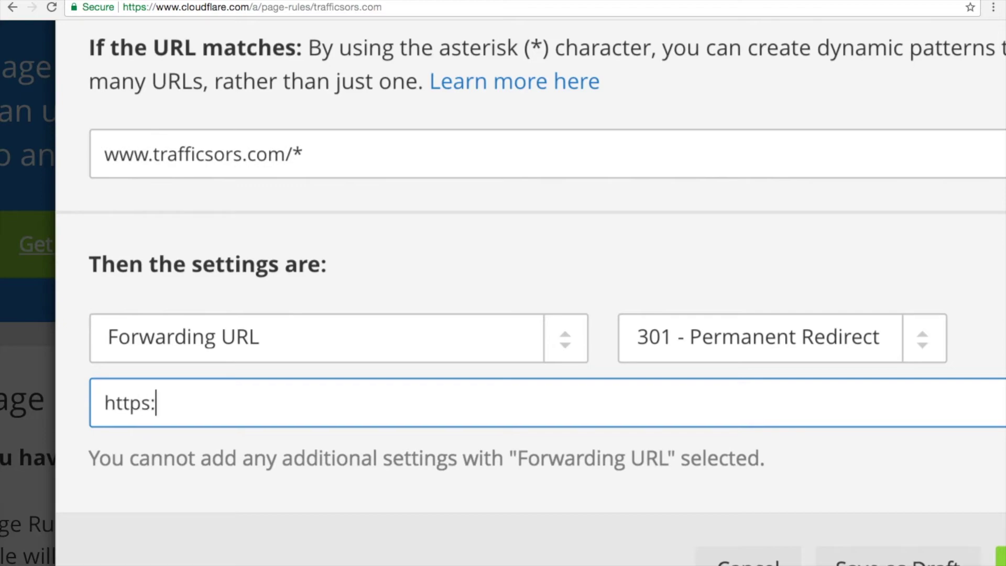
{"action": "type", "text": "//"}
{"action": "type", "text": "traffics"}
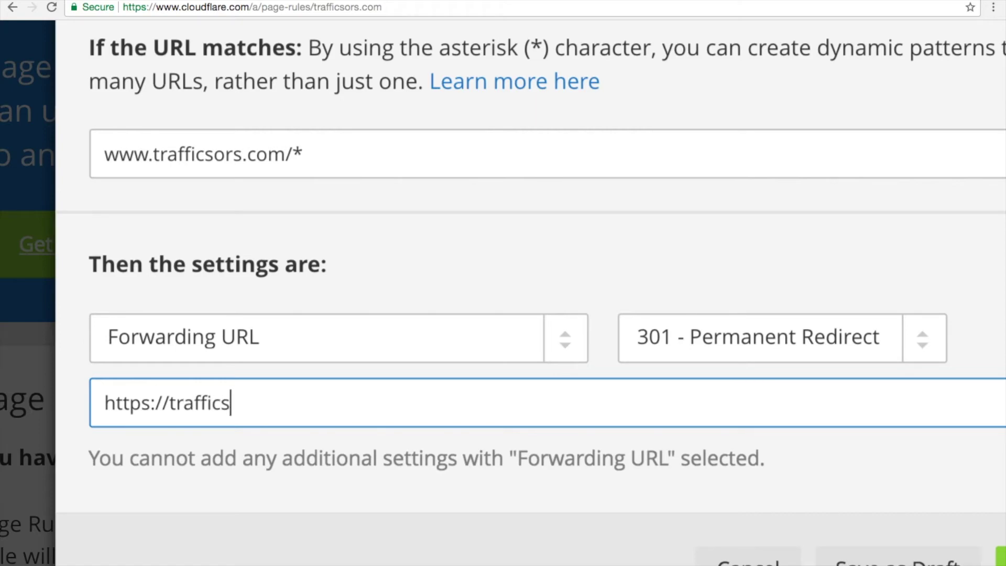
{"action": "type", "text": "ors.com"}
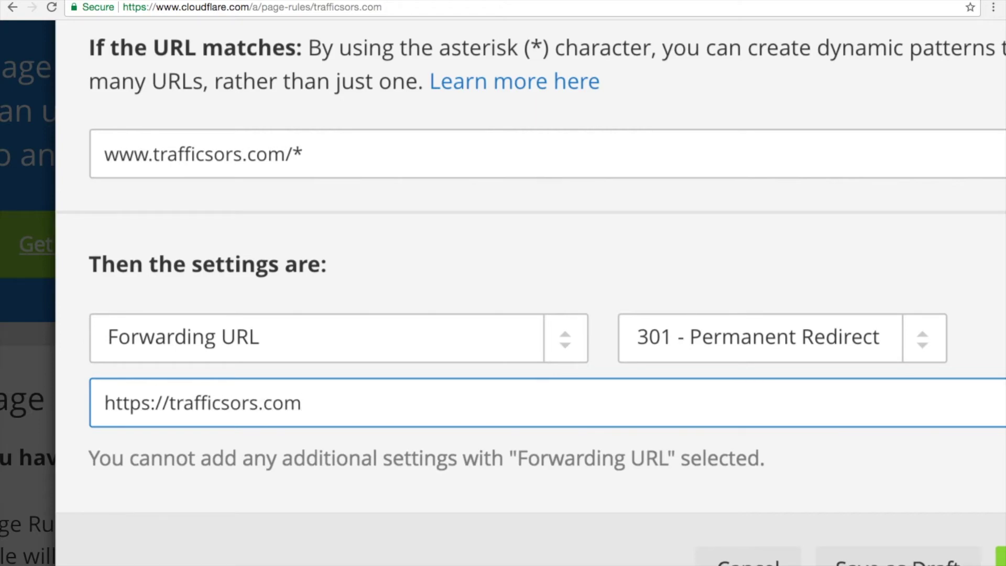
{"action": "type", "text": "/$1"}
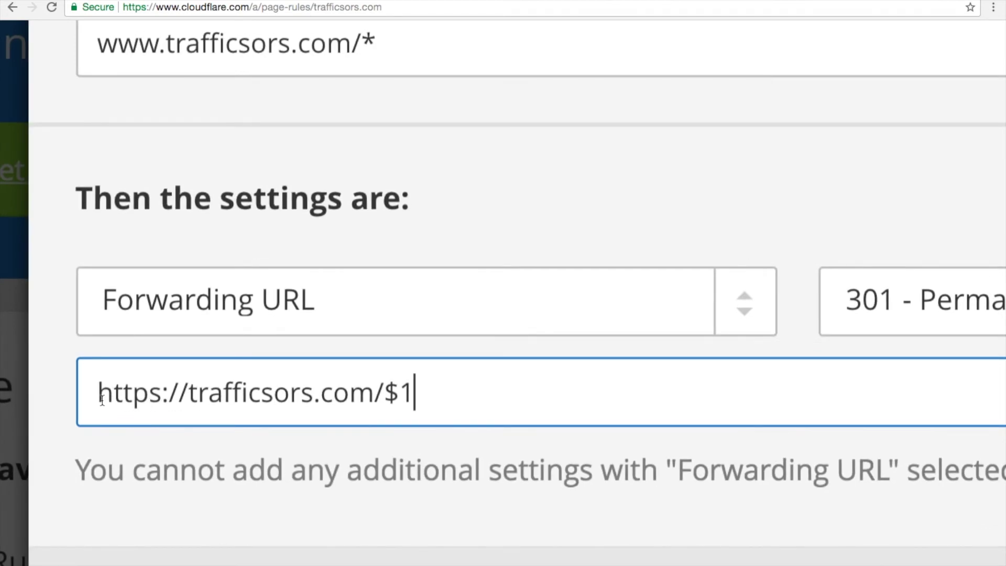
{"action": "left_click", "coordinate": [102, 402]}
{"action": "left_click_drag", "start_coordinate": [100, 393], "coordinate": [418, 404]}
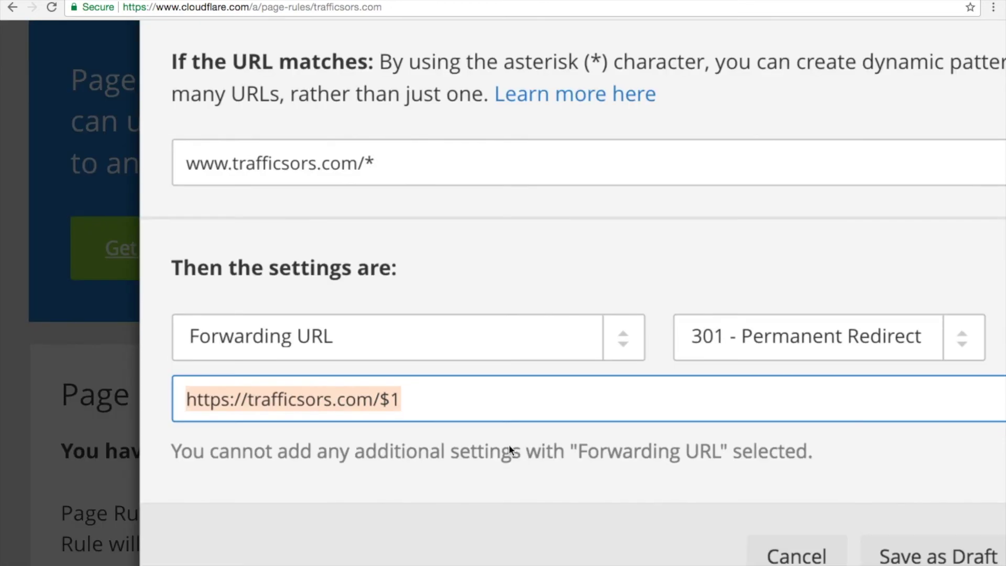
{"action": "left_click", "coordinate": [487, 393]}
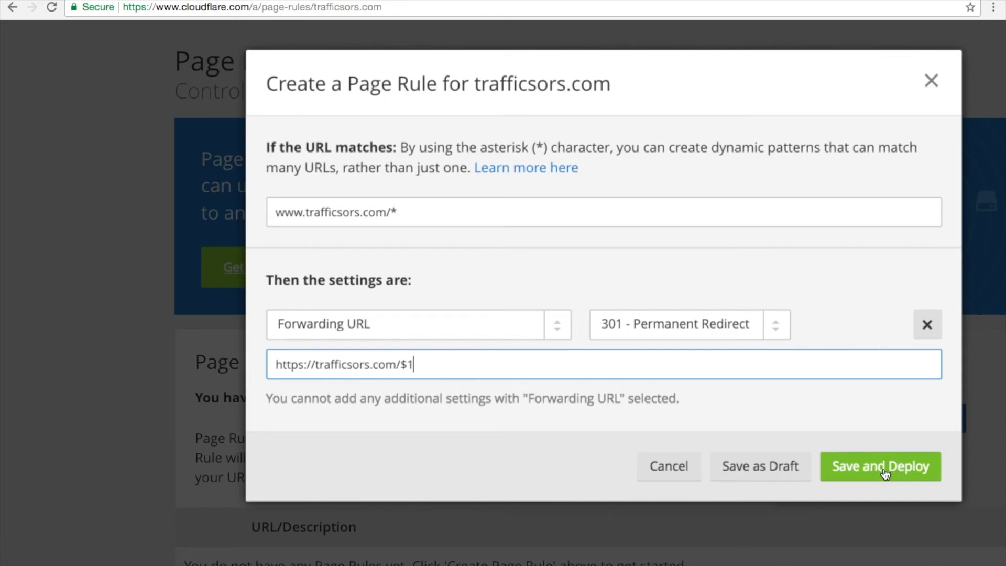
{"action": "left_click", "coordinate": [883, 468]}
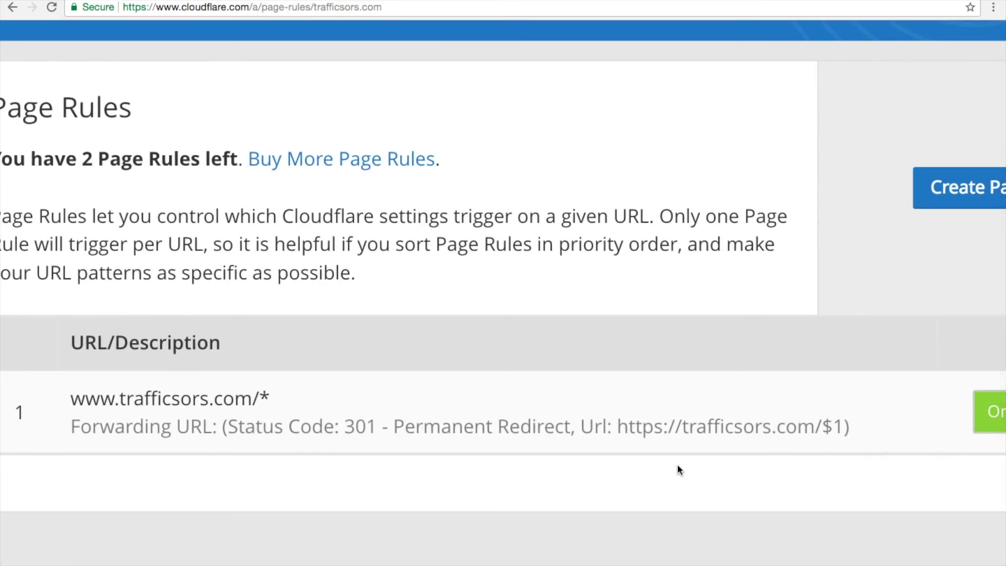
{"action": "scroll", "coordinate": [677, 463], "scroll_direction": "left", "scroll_amount": 3}
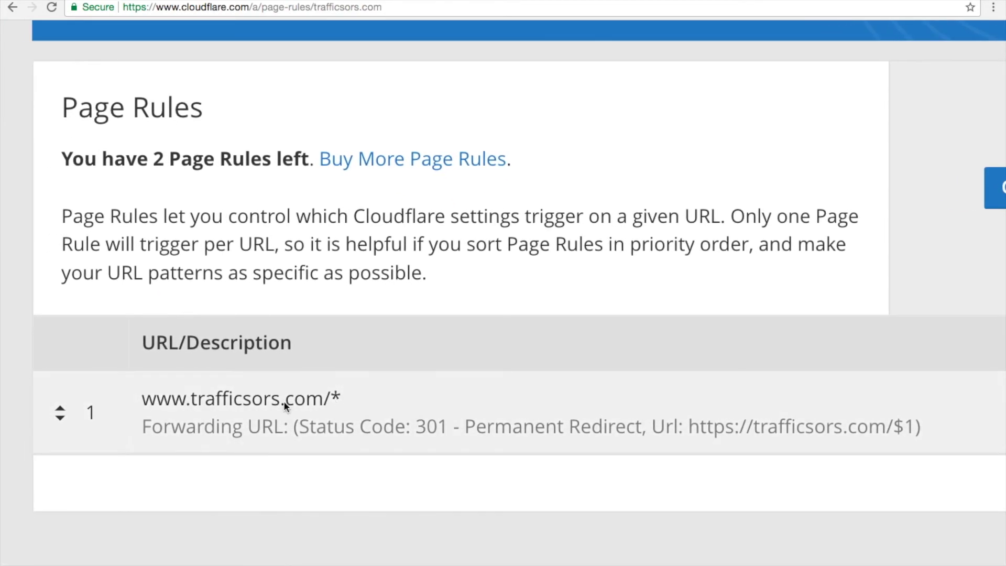
{"action": "key", "text": "ctrl+0"}
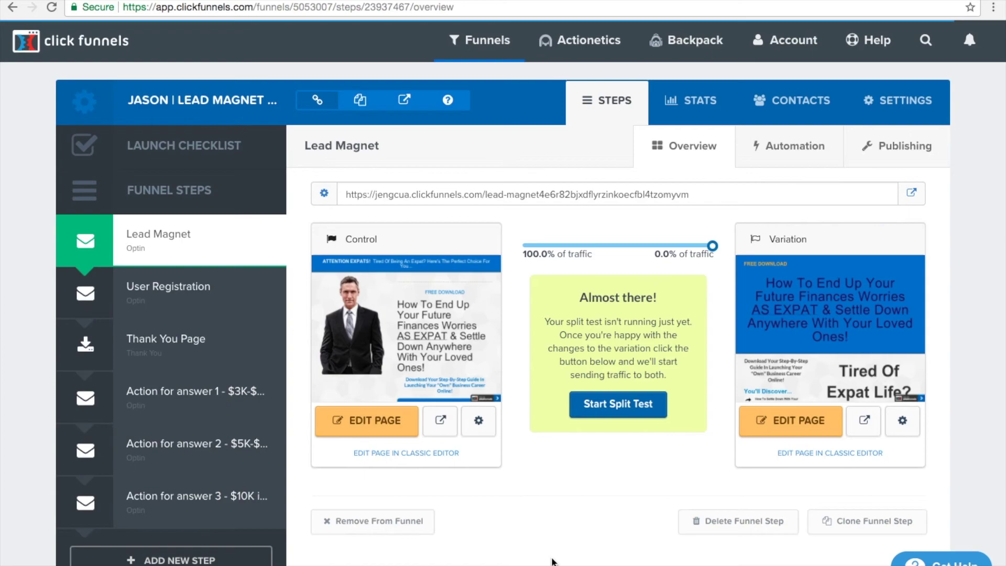
{"action": "left_click", "coordinate": [791, 41]}
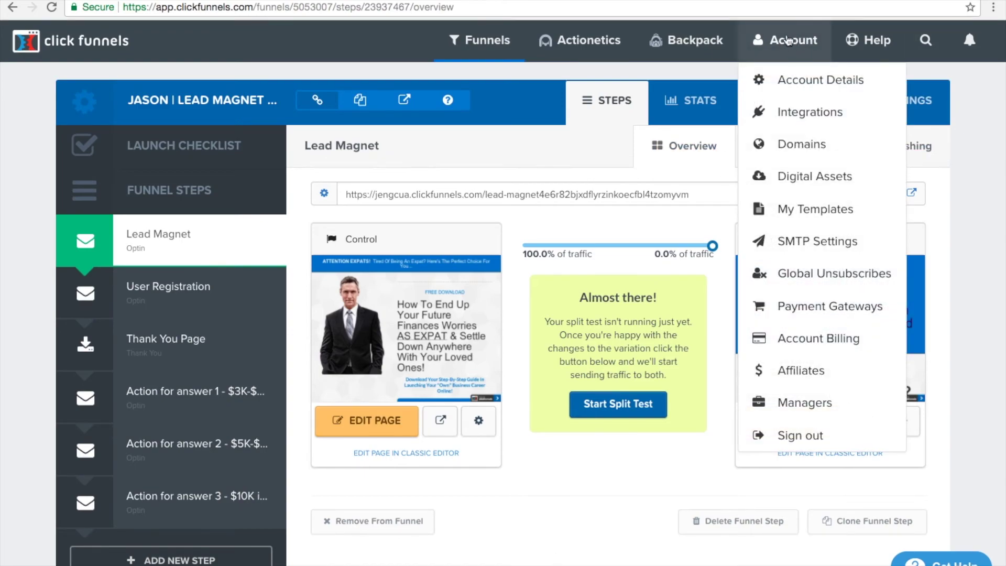
{"action": "left_click", "coordinate": [795, 149]}
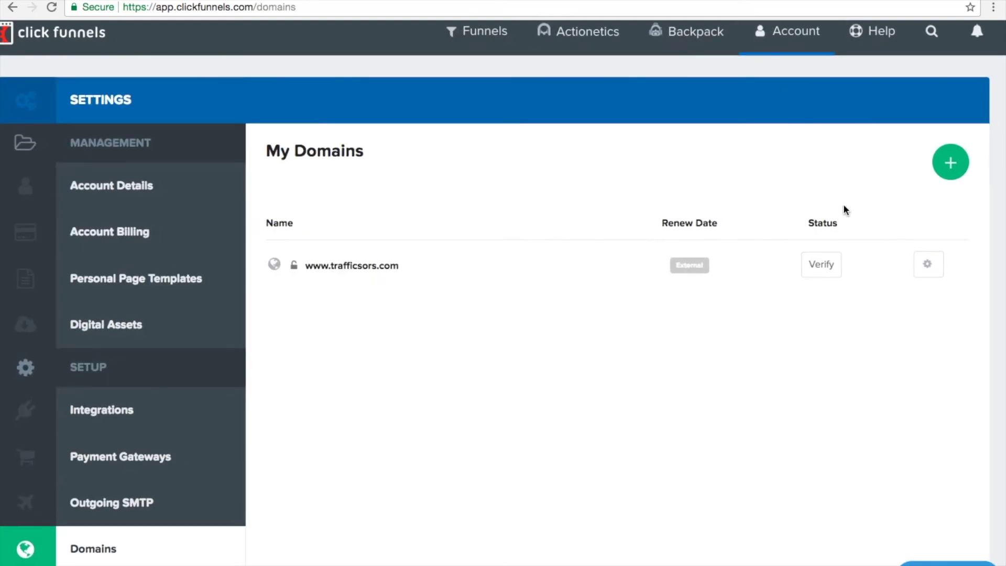
{"action": "left_click", "coordinate": [822, 267]}
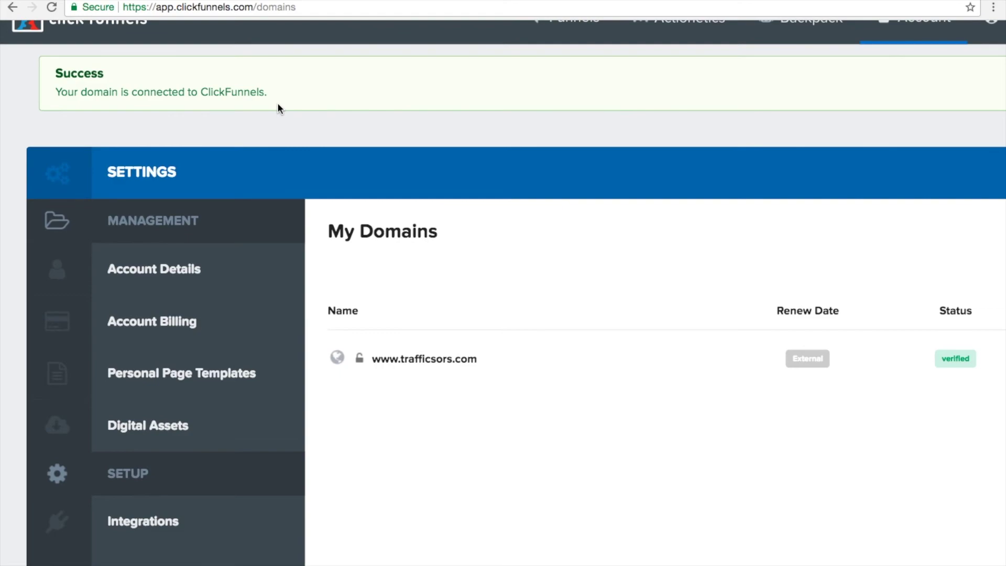
{"action": "scroll", "coordinate": [410, 217], "scroll_direction": "right", "scroll_amount": 3}
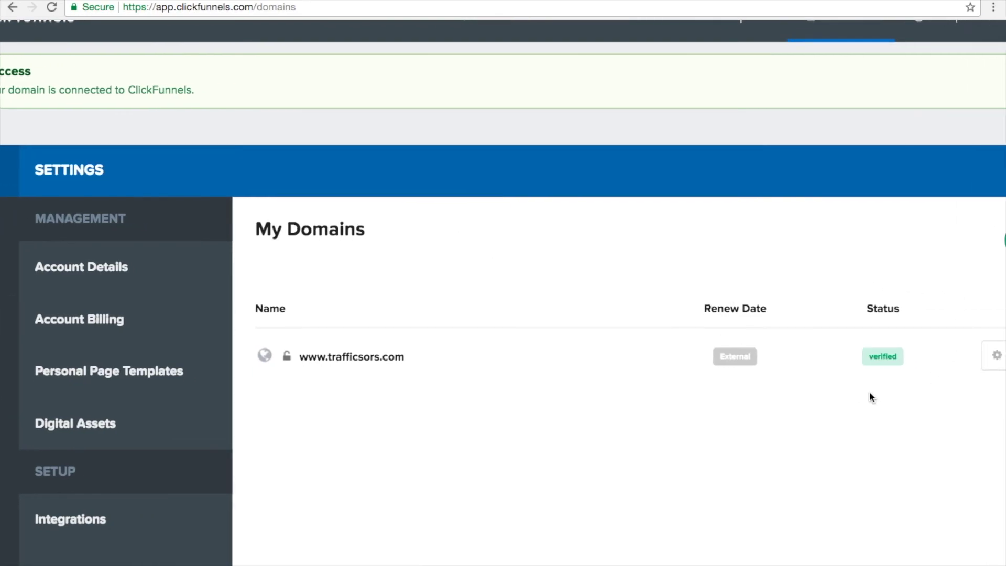
{"action": "scroll", "coordinate": [870, 393], "scroll_direction": "up", "scroll_amount": 3}
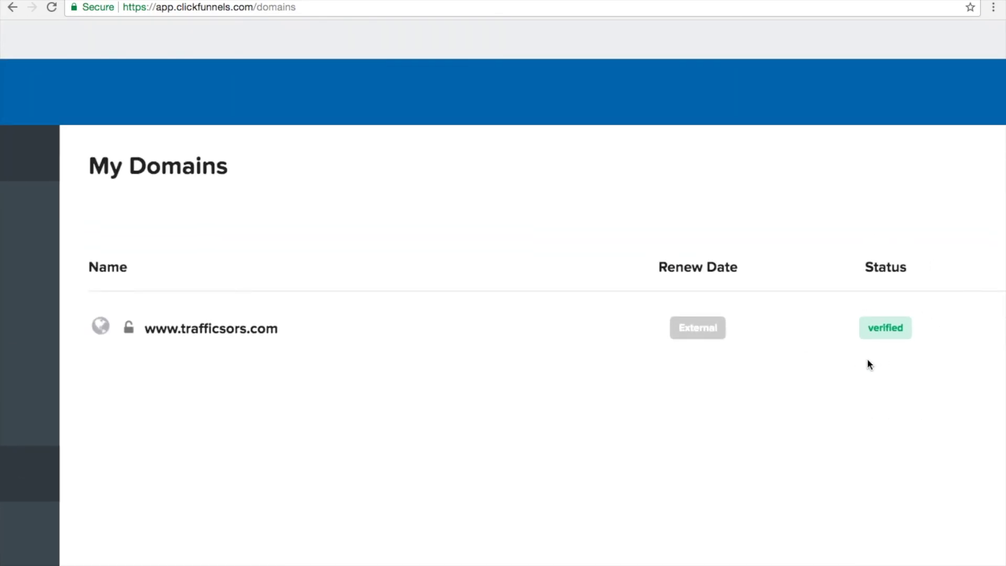